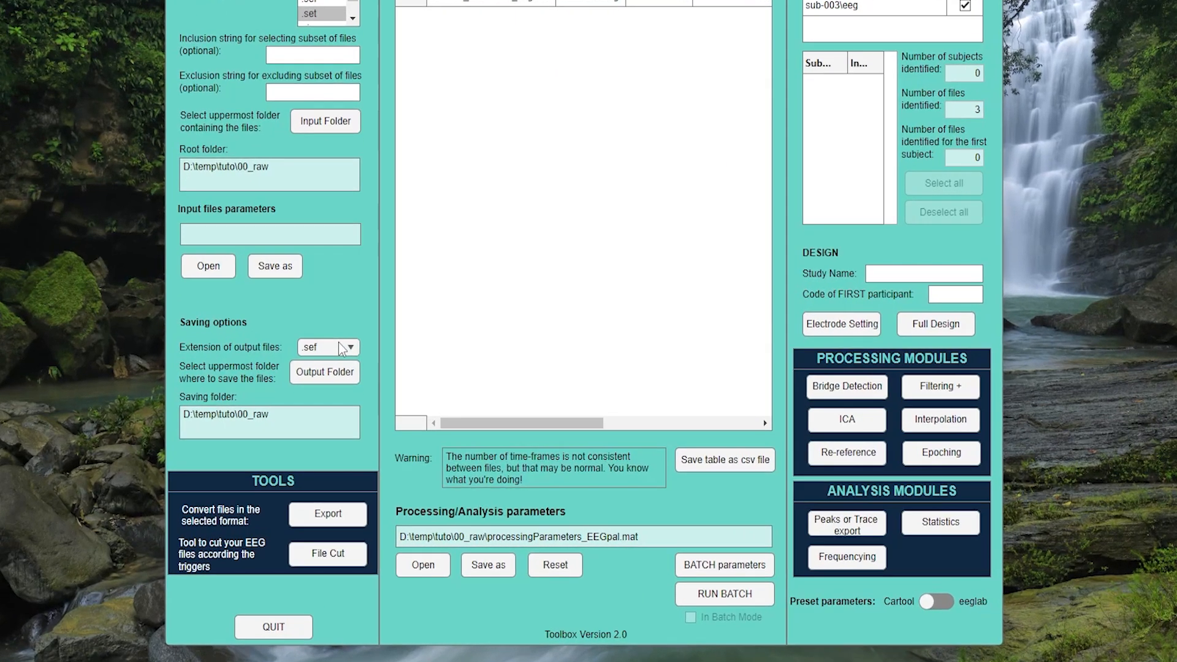
Choose .sef as the output file extension and set the saving folder to D:\temp\tuto\00_raw\export
click(346, 390)
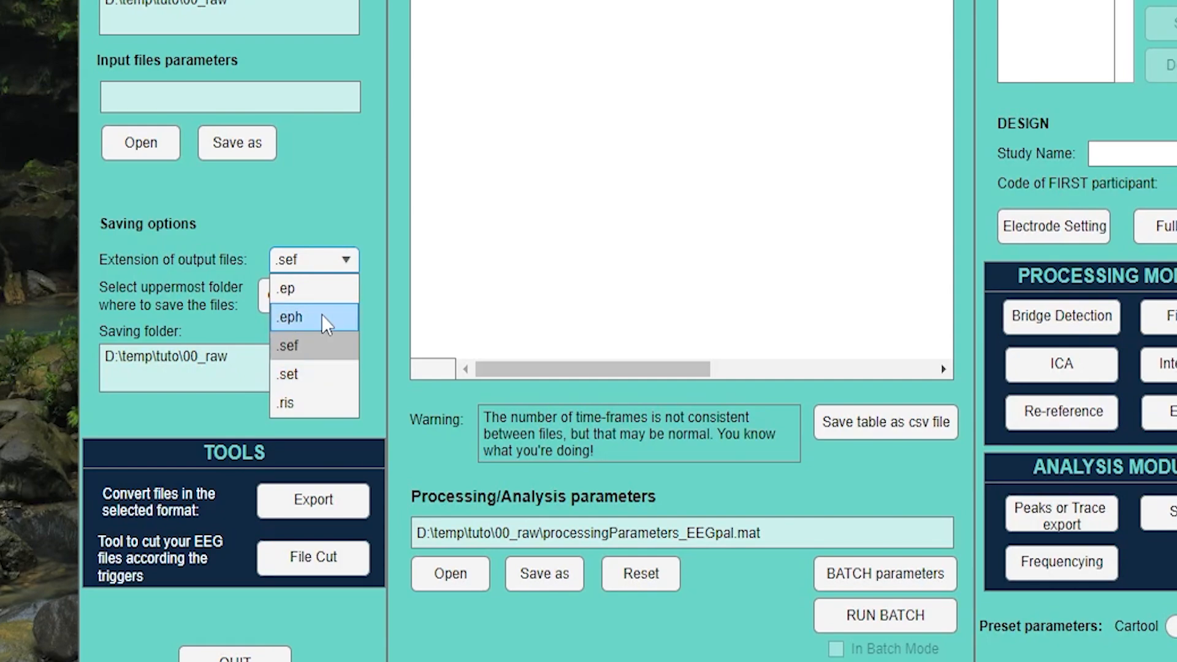
click(318, 349)
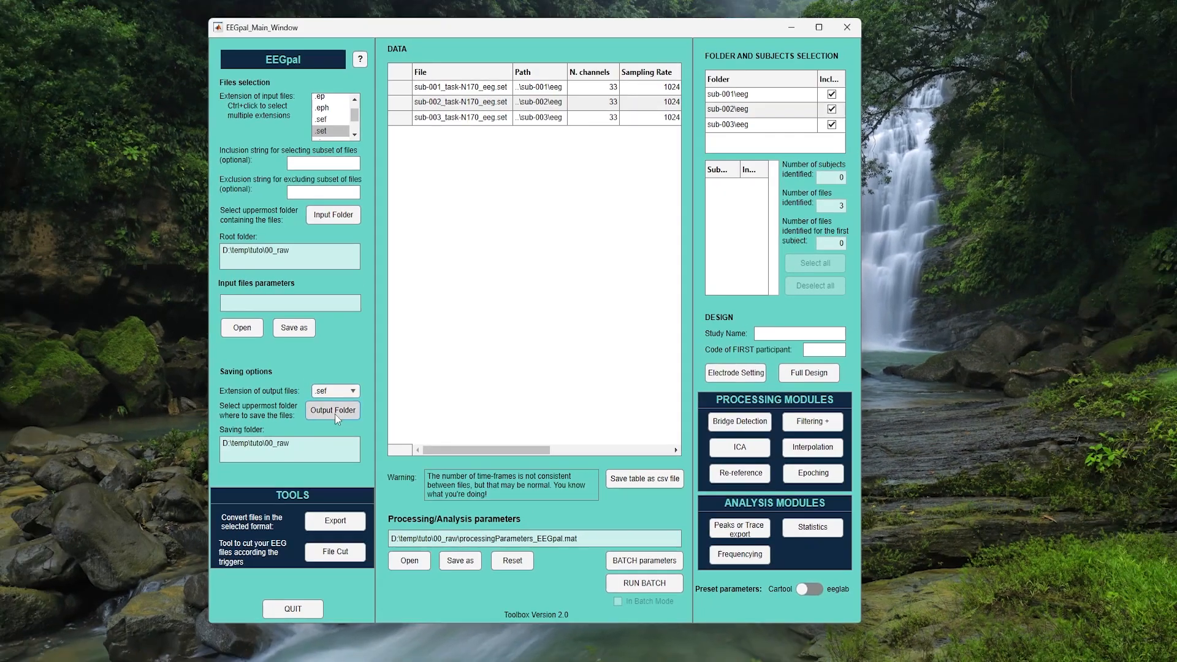
click(319, 337)
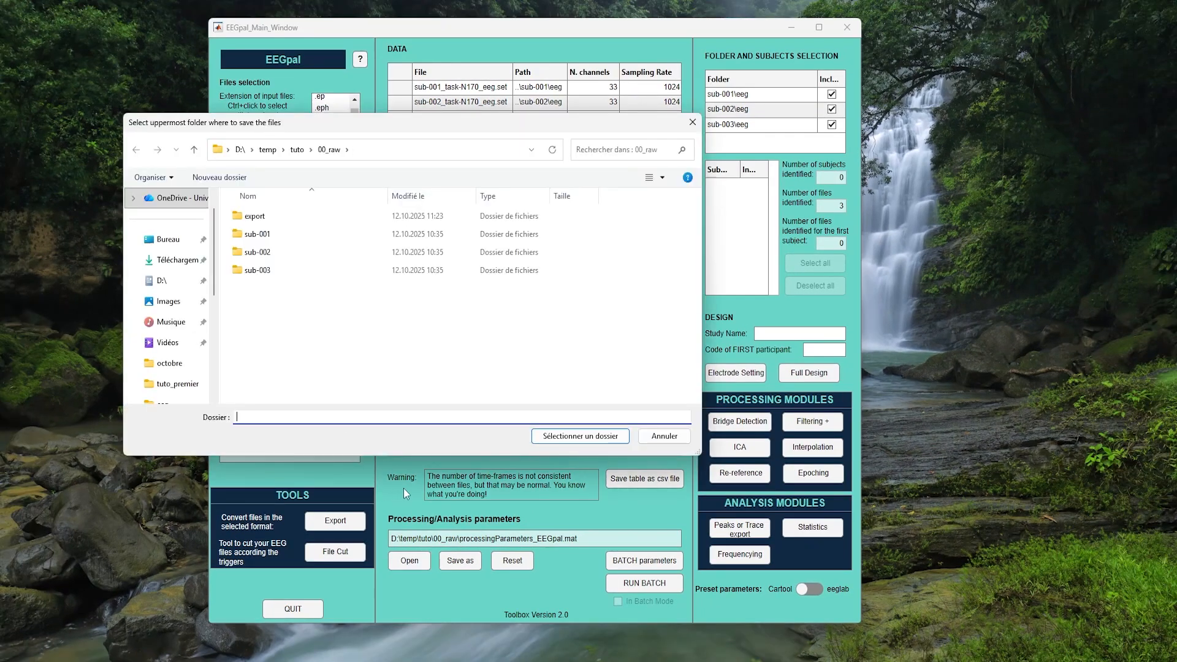
double_click(266, 218)
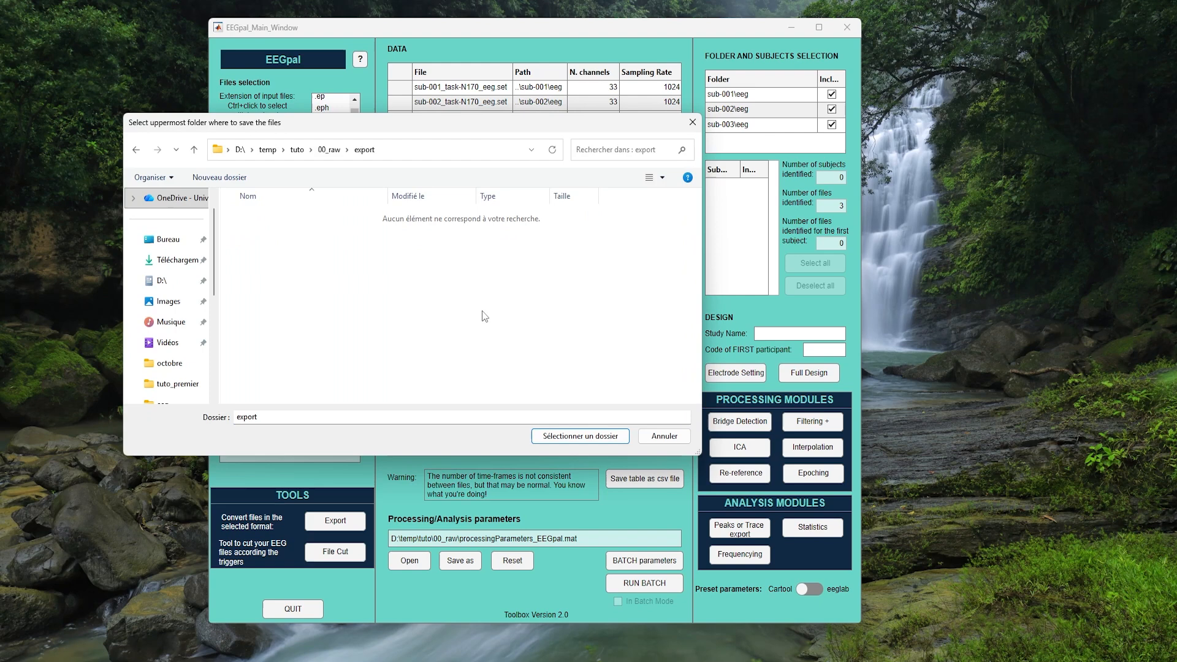
click(577, 438)
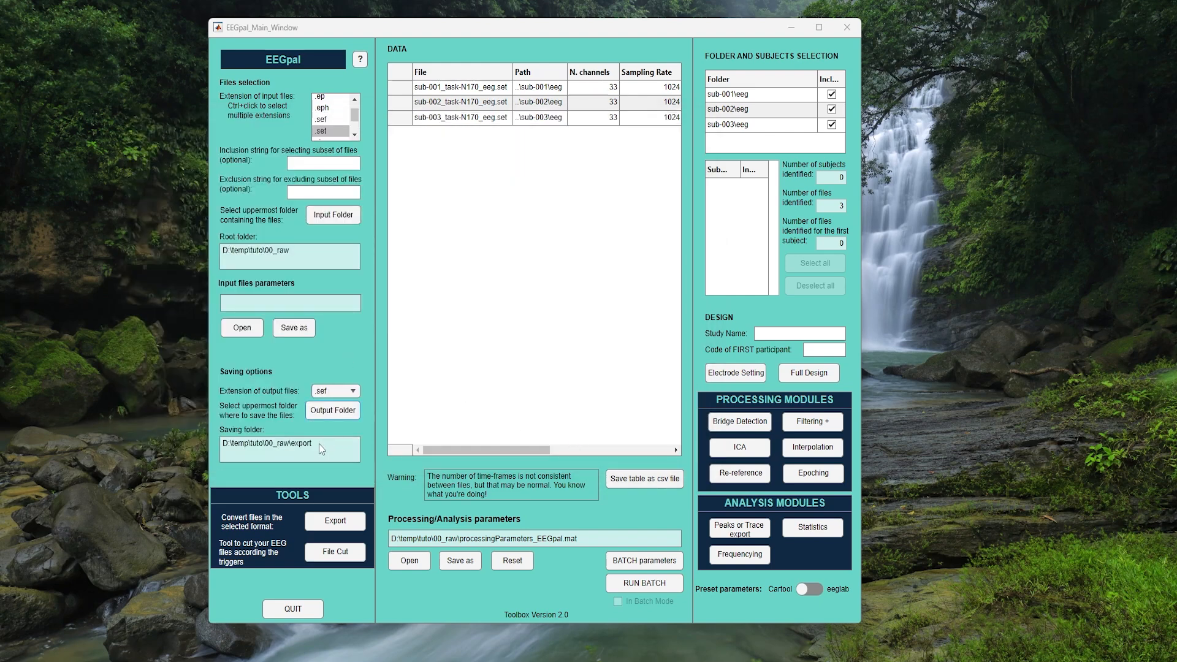
Export the three loaded .set files to the selected output format and dismiss the completion notice
click(333, 525)
click(515, 298)
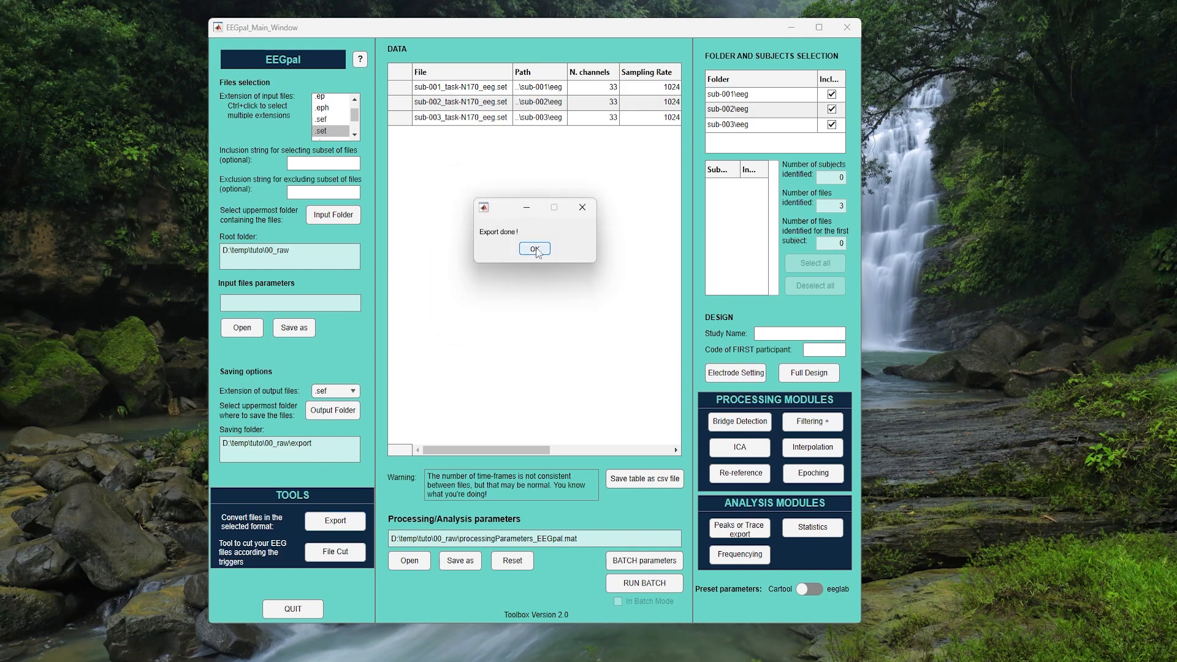
click(534, 248)
Examine the exported files in the sub-001\eeg subfolder of the export folder in File Explorer
drag(0, 172, 763, 134)
double_click(340, 167)
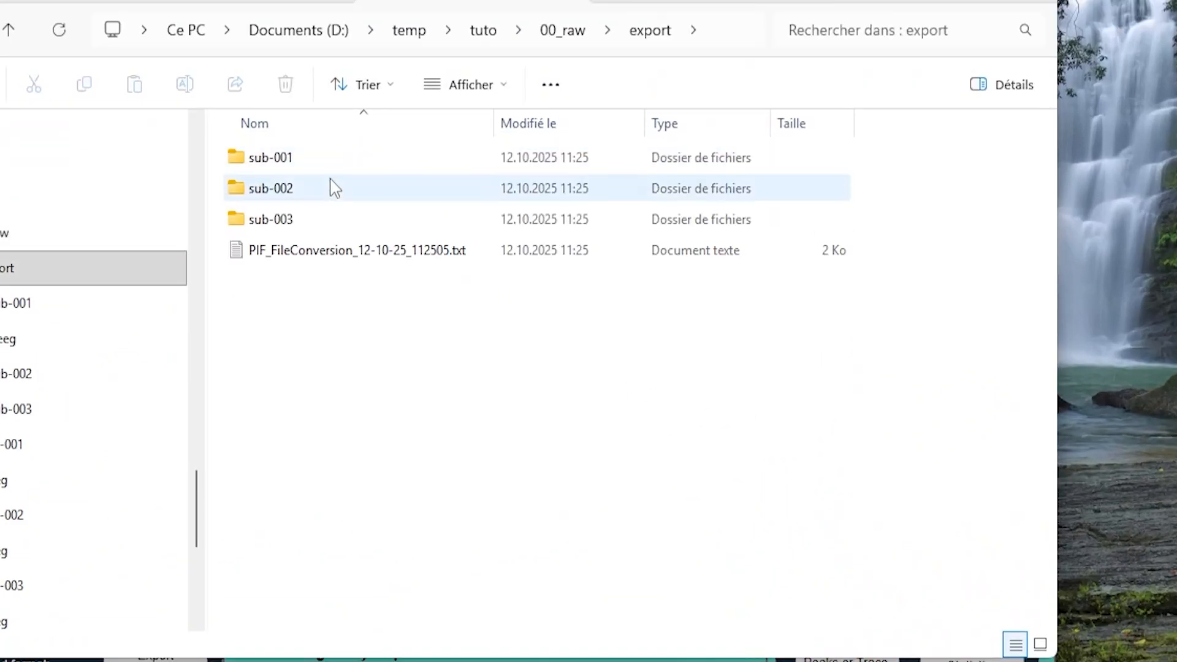
double_click(276, 159)
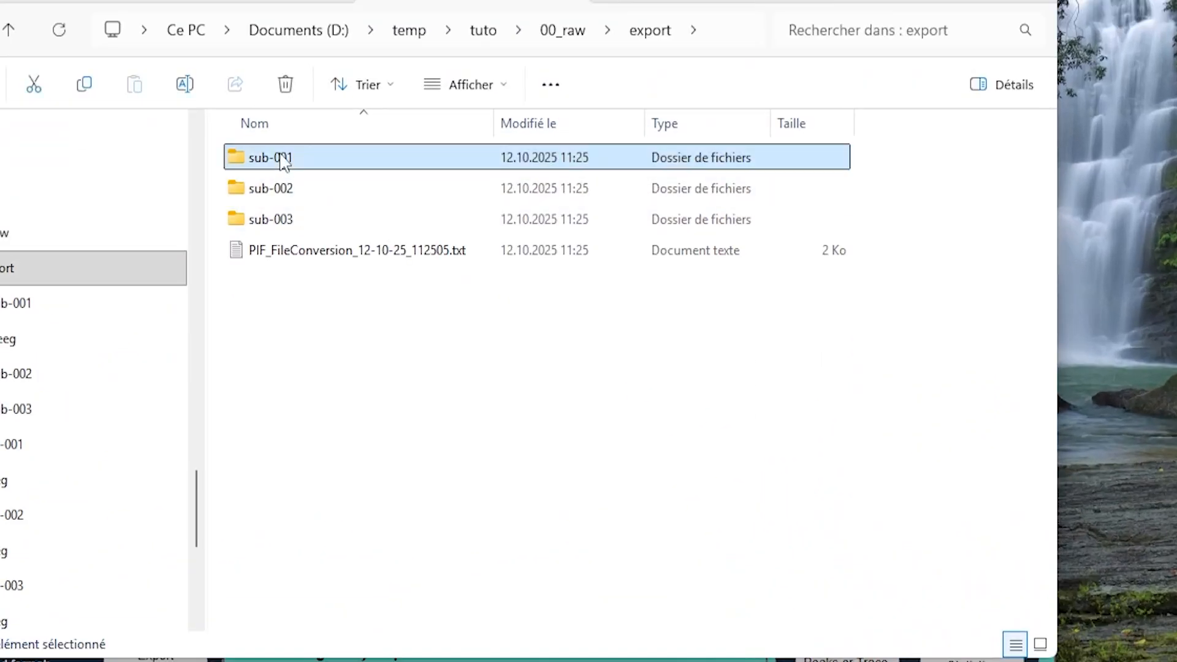
double_click(281, 159)
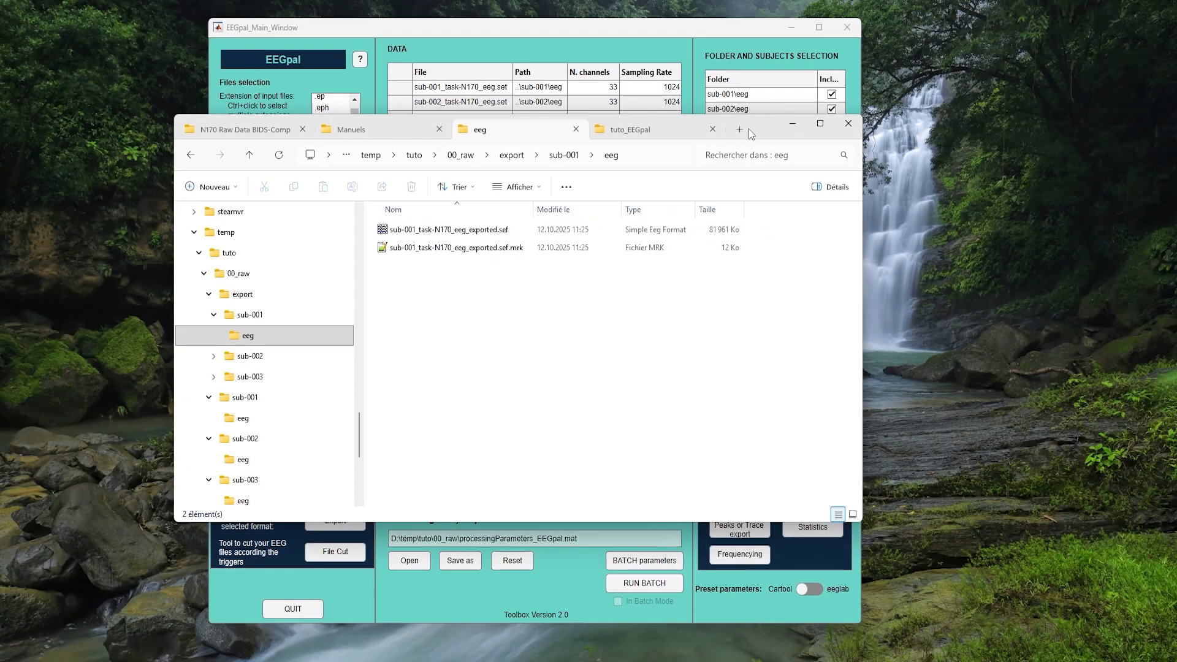
drag(752, 130, 0, 184)
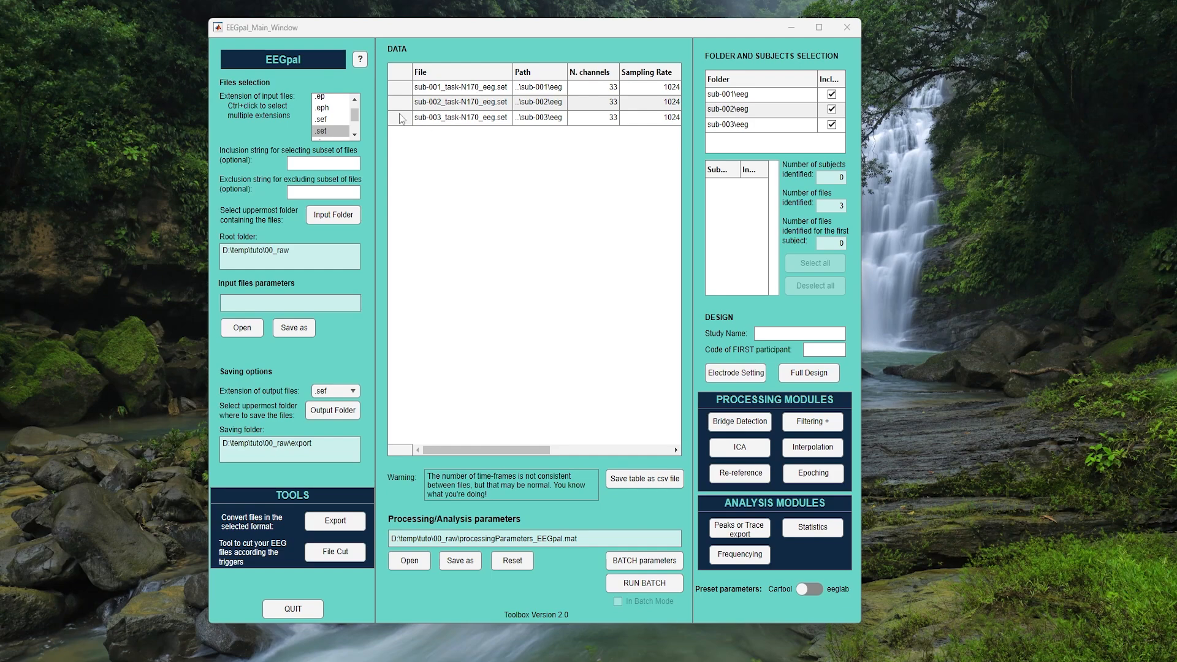
Load the .sef files from the D:\temp\tuto\00_raw\export folder as the input data
click(331, 119)
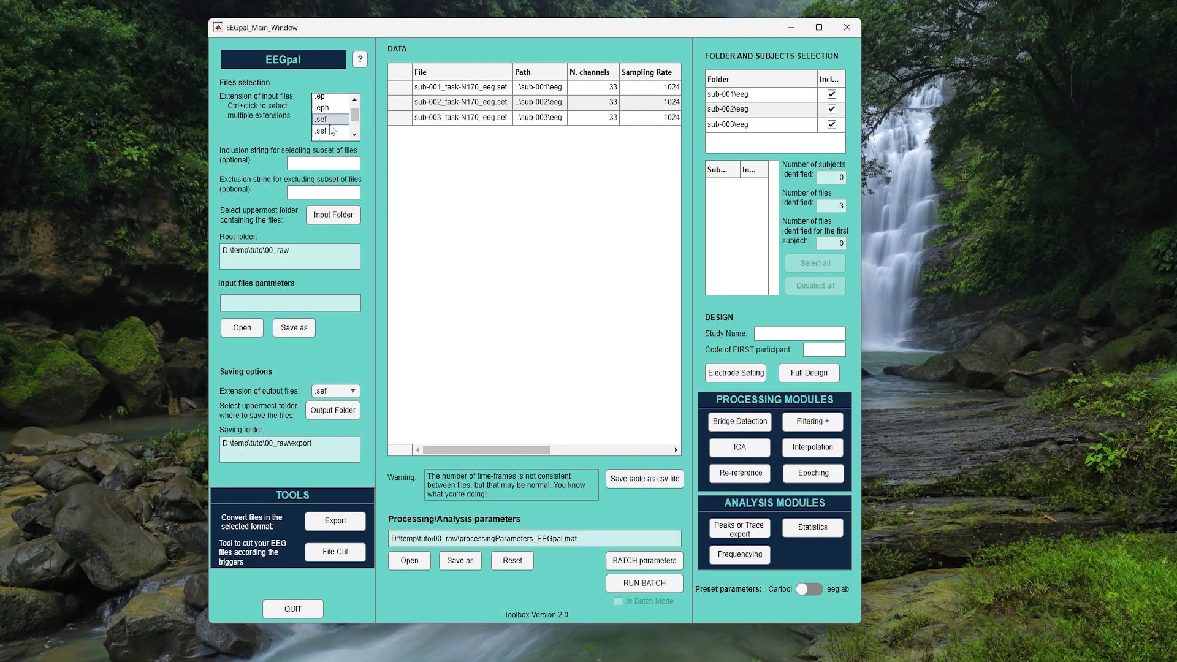
click(333, 215)
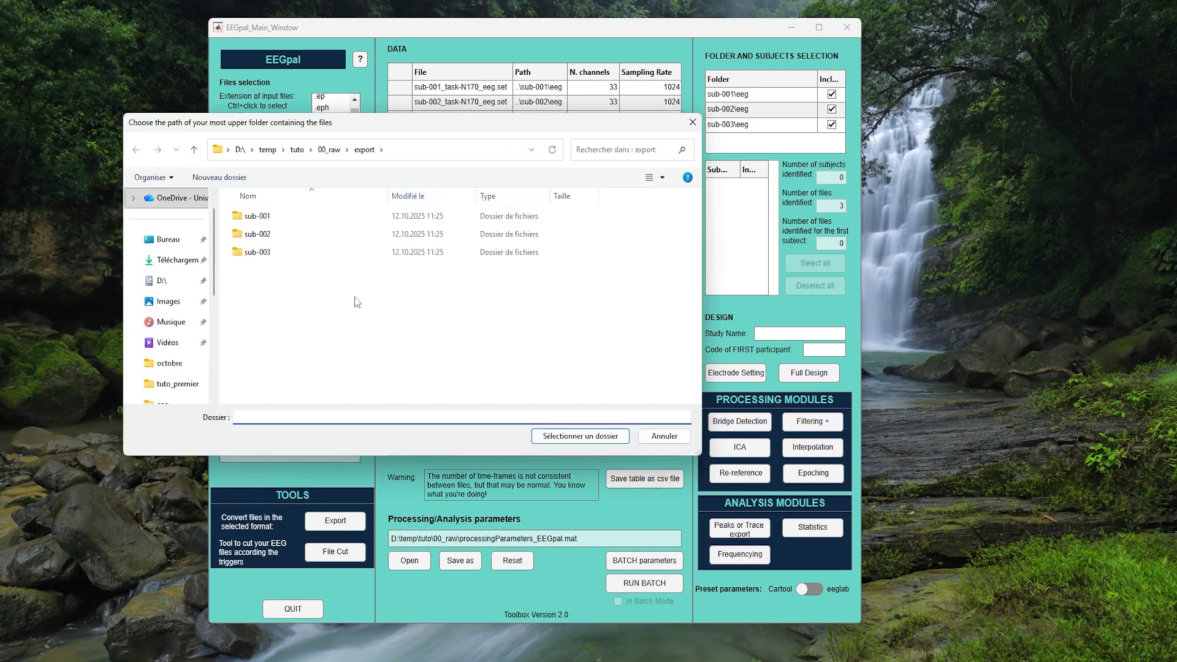
click(584, 436)
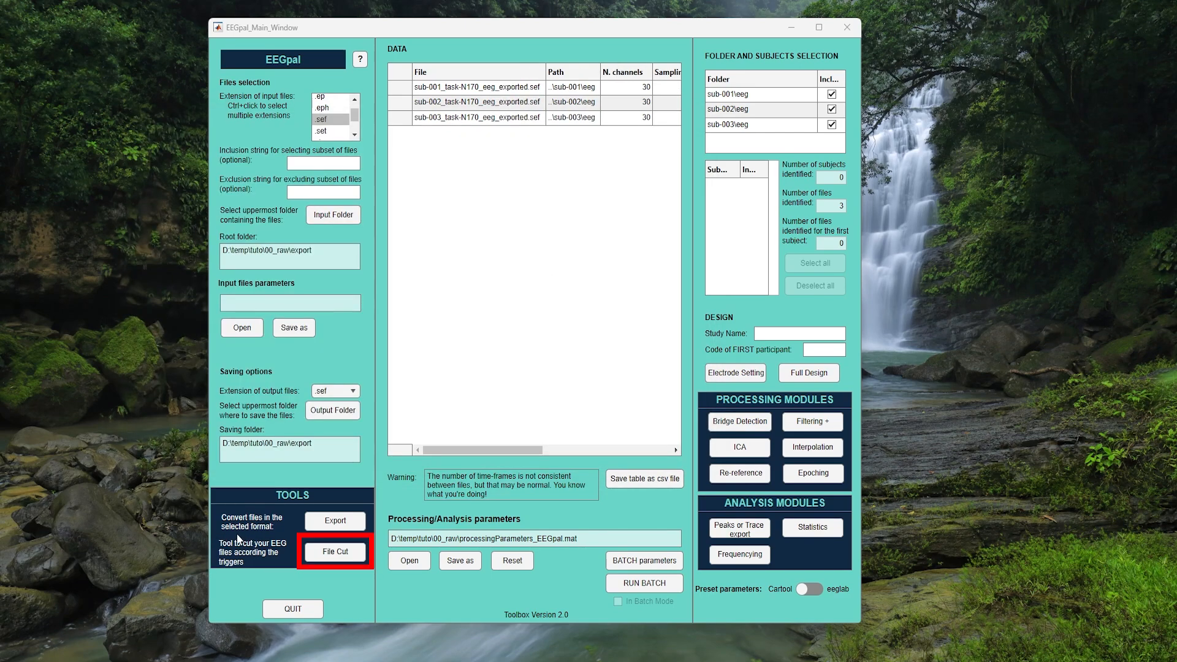
Switch to Cartool and examine the sub-001 exported recording by highlighting the block between triggers 254 and 255
drag(0, 172, 576, 1)
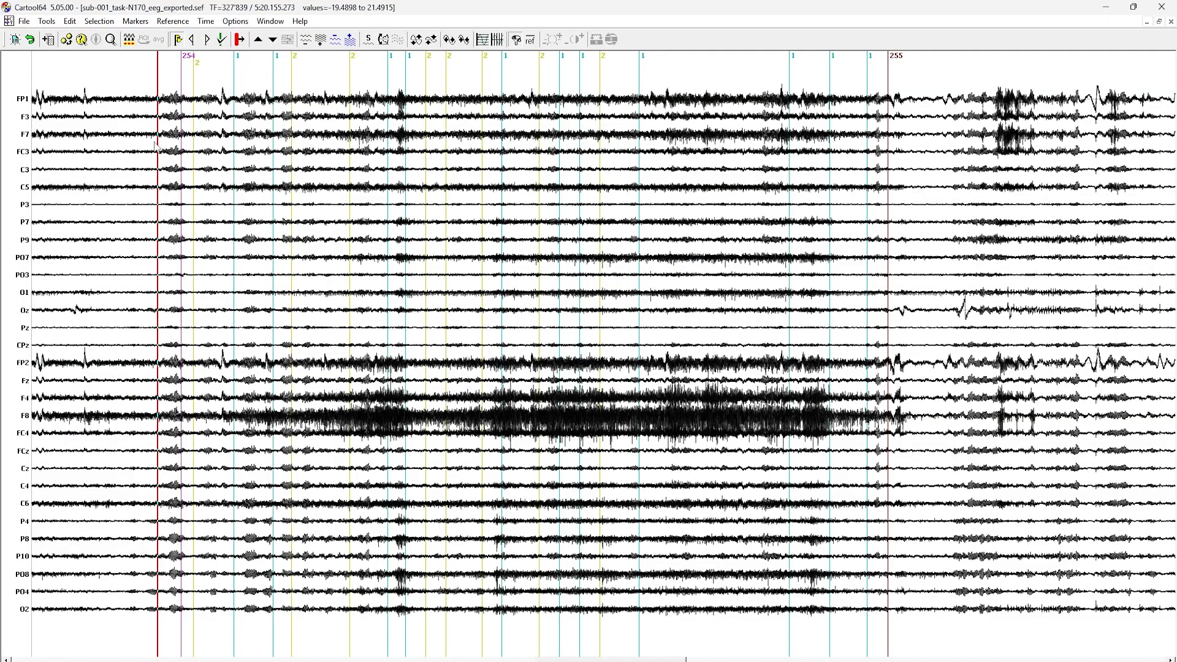
drag(171, 103, 177, 105)
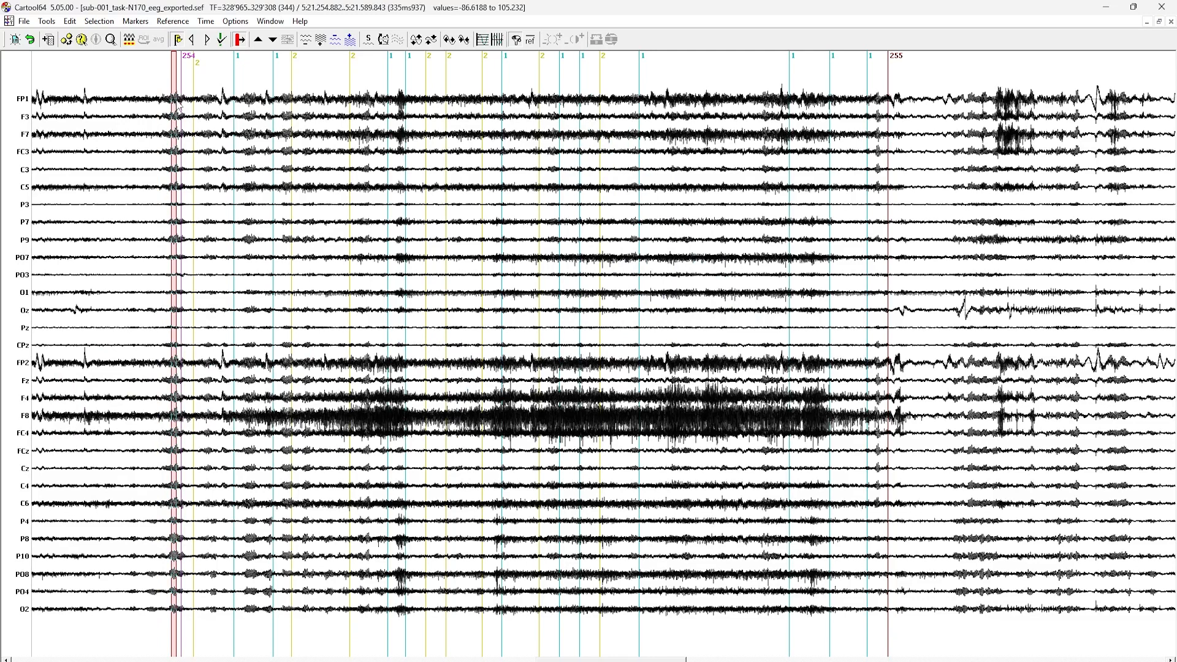
click(261, 86)
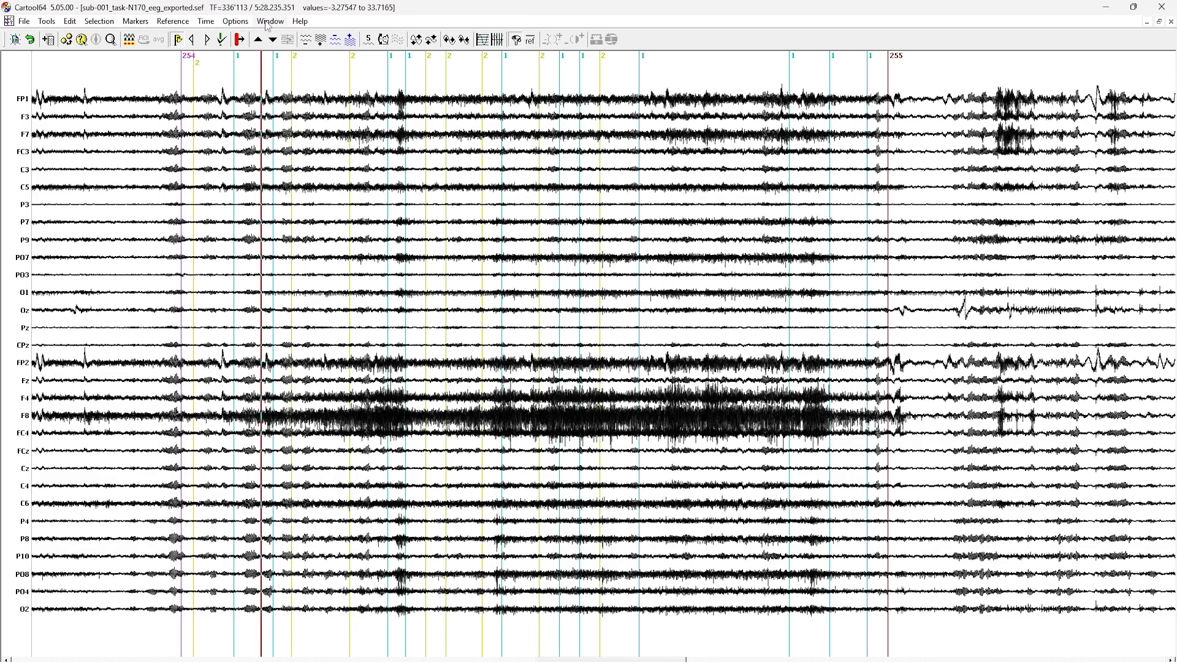
click(171, 80)
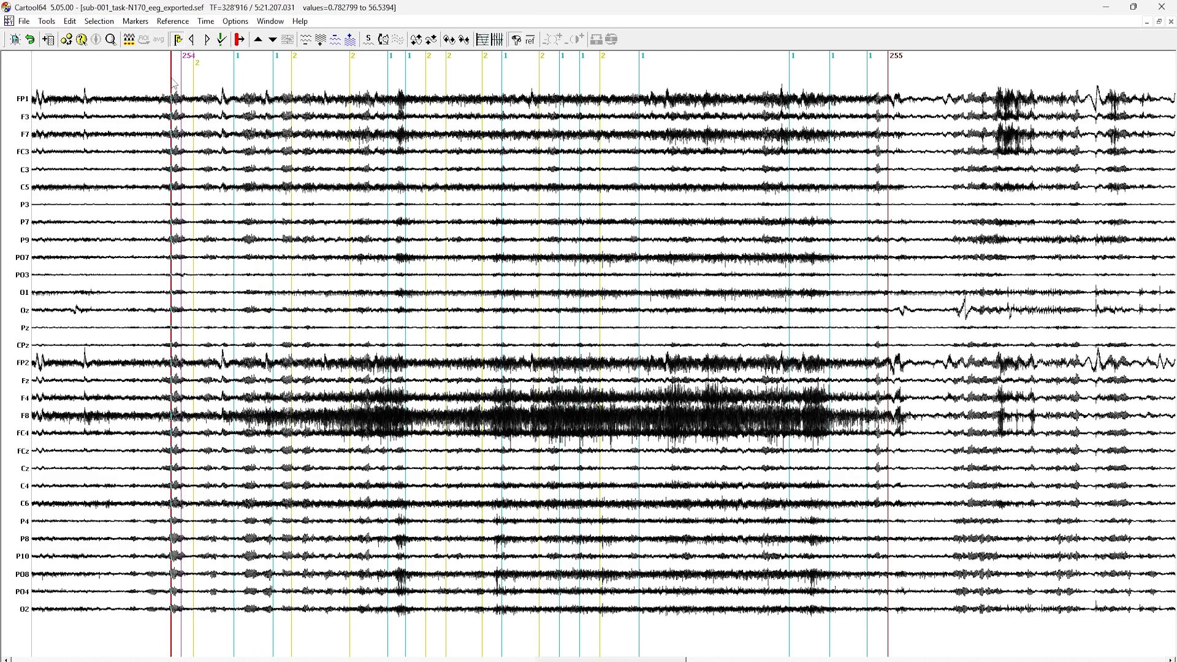
click(187, 72)
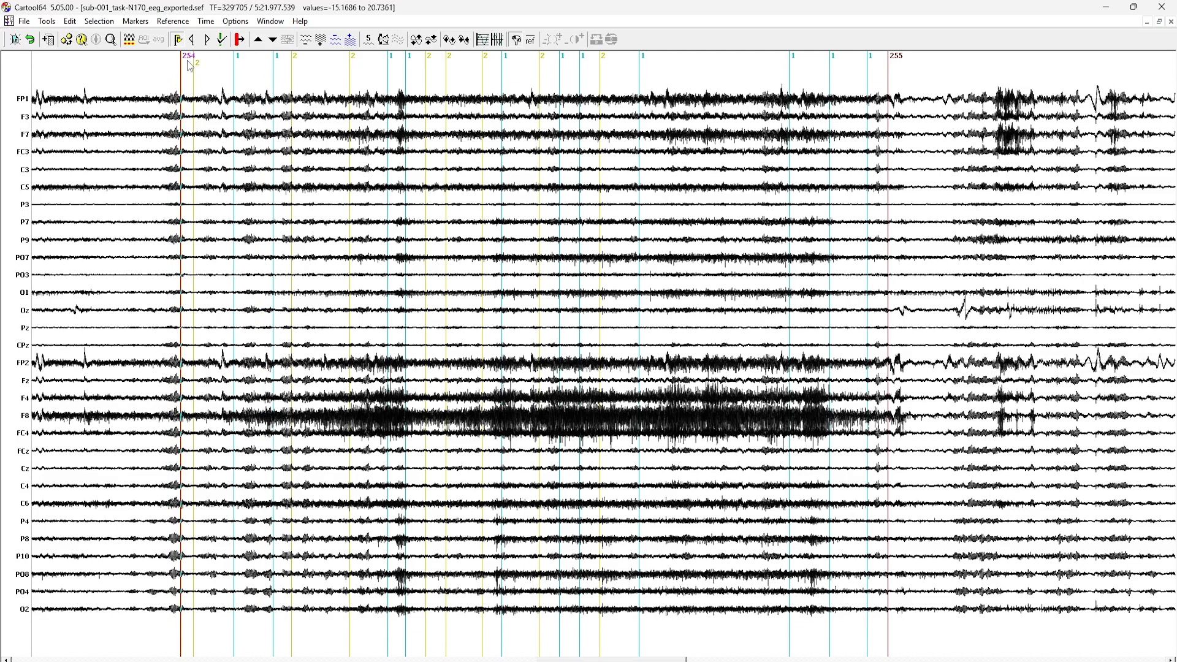
shift+click(895, 72)
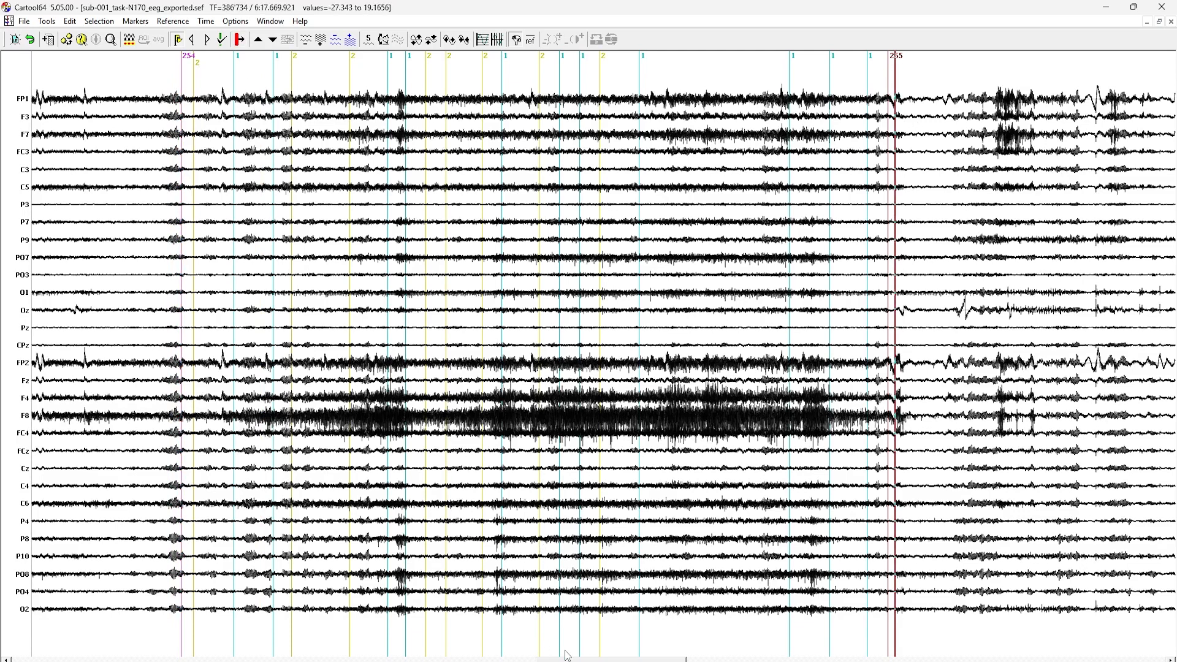
drag(180, 88, 888, 140)
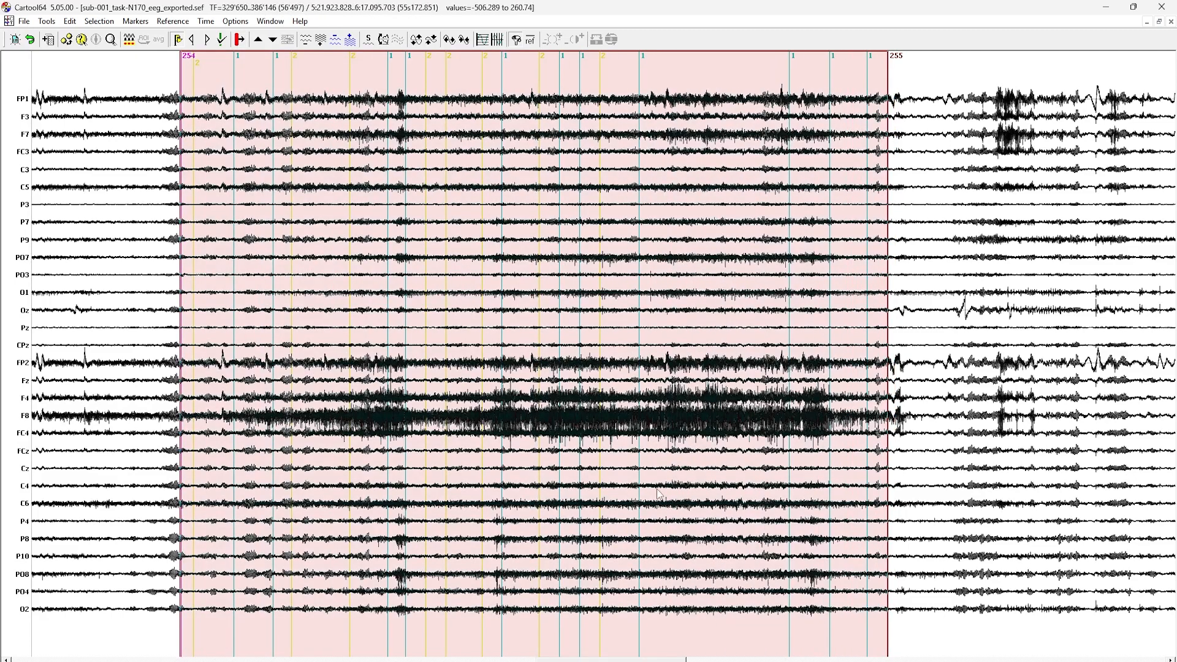
Highlight the break between trigger 255 and the following trigger 254, then switch back to EEGpal
scroll(586, 286, down, 5)
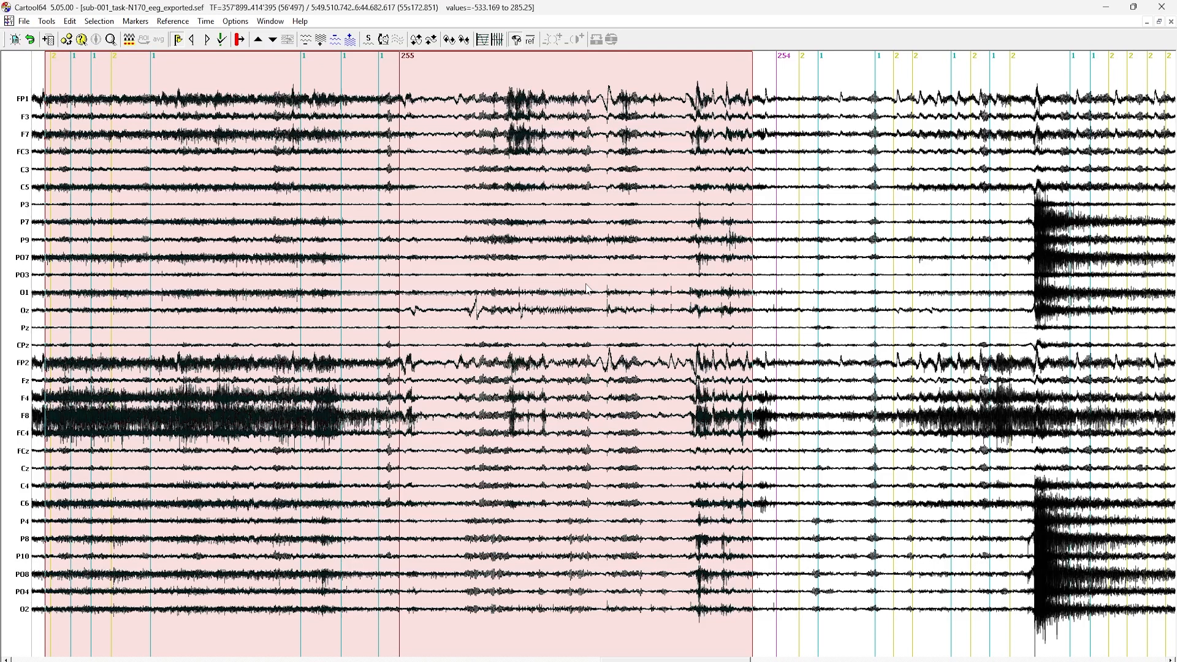
click(586, 287)
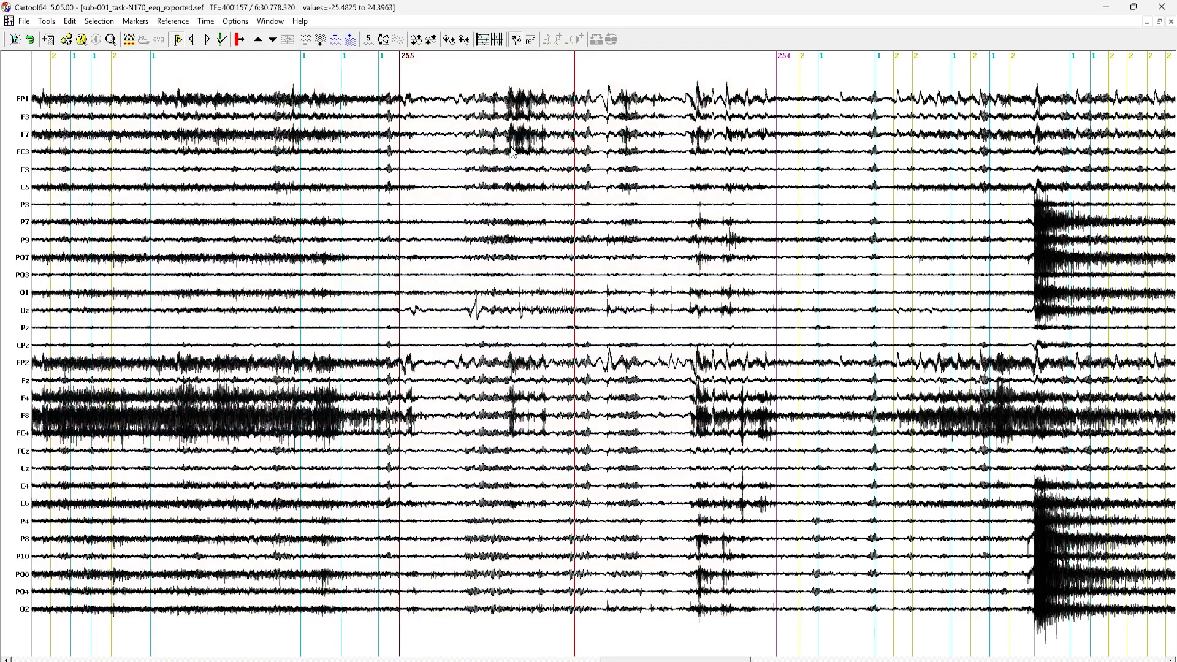
drag(431, 103, 759, 125)
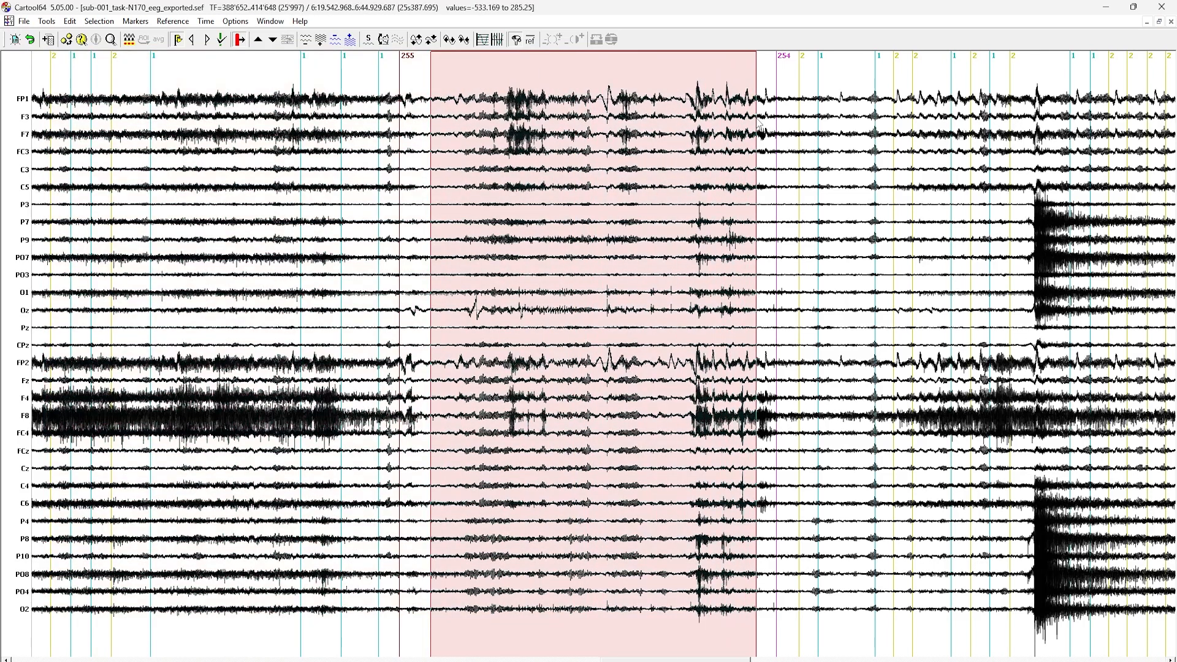
drag(738, 7, 0, 390)
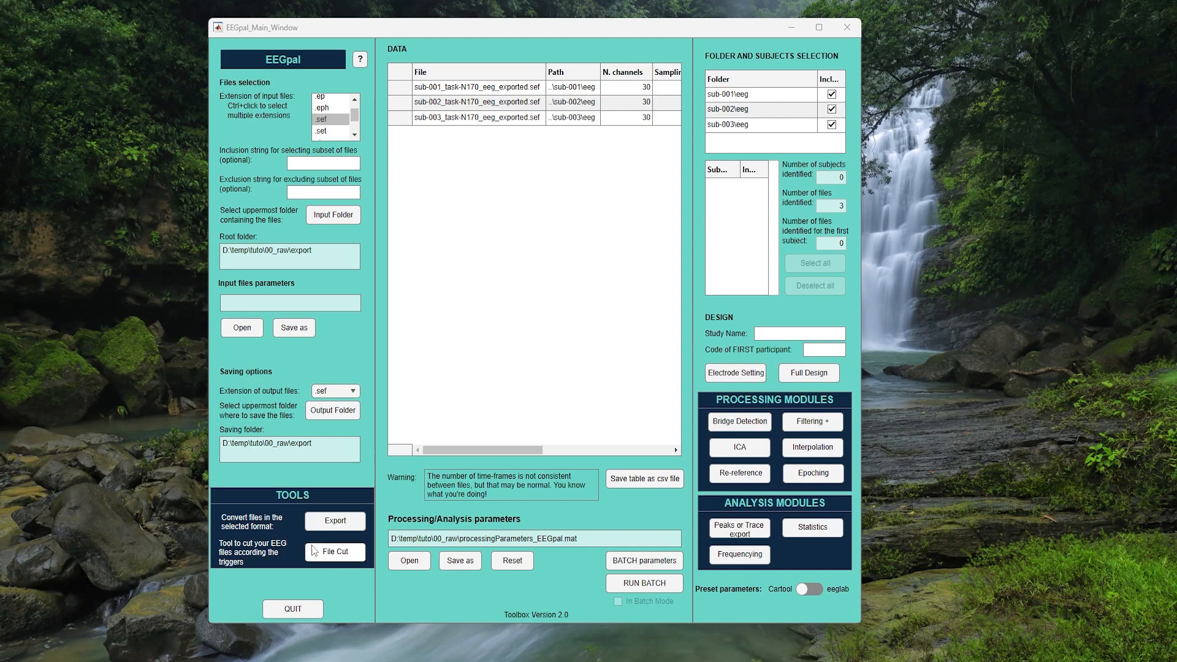
Open the File Cut tool and set the first row's start trigger to 254
click(334, 553)
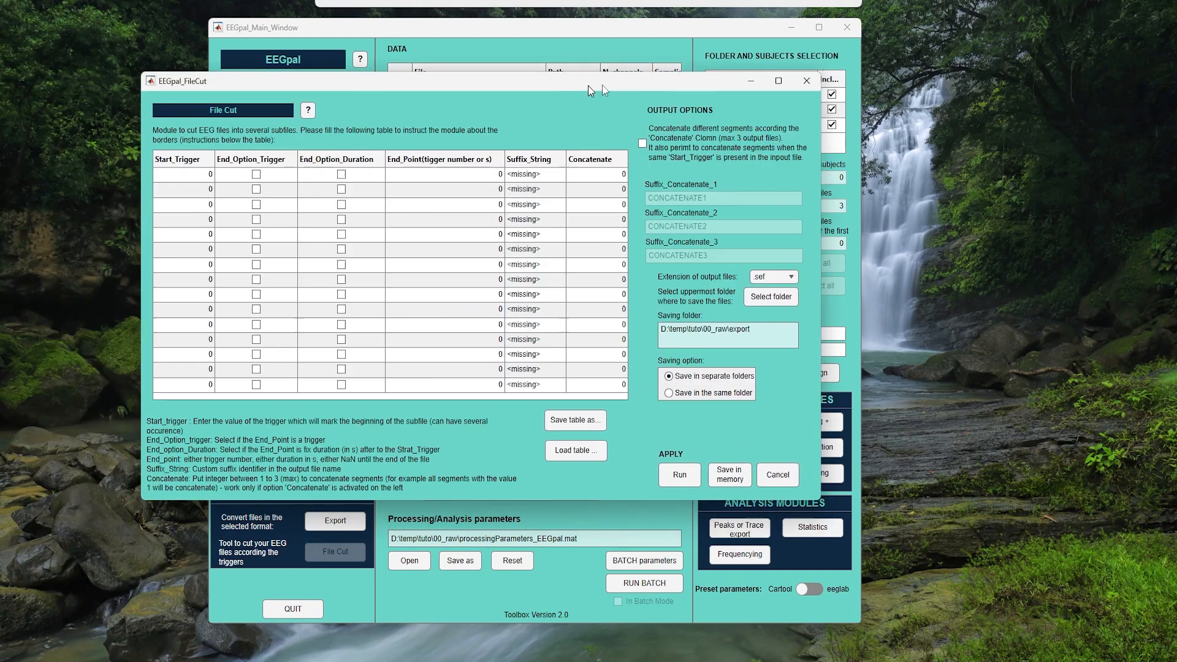
drag(587, 86, 648, 83)
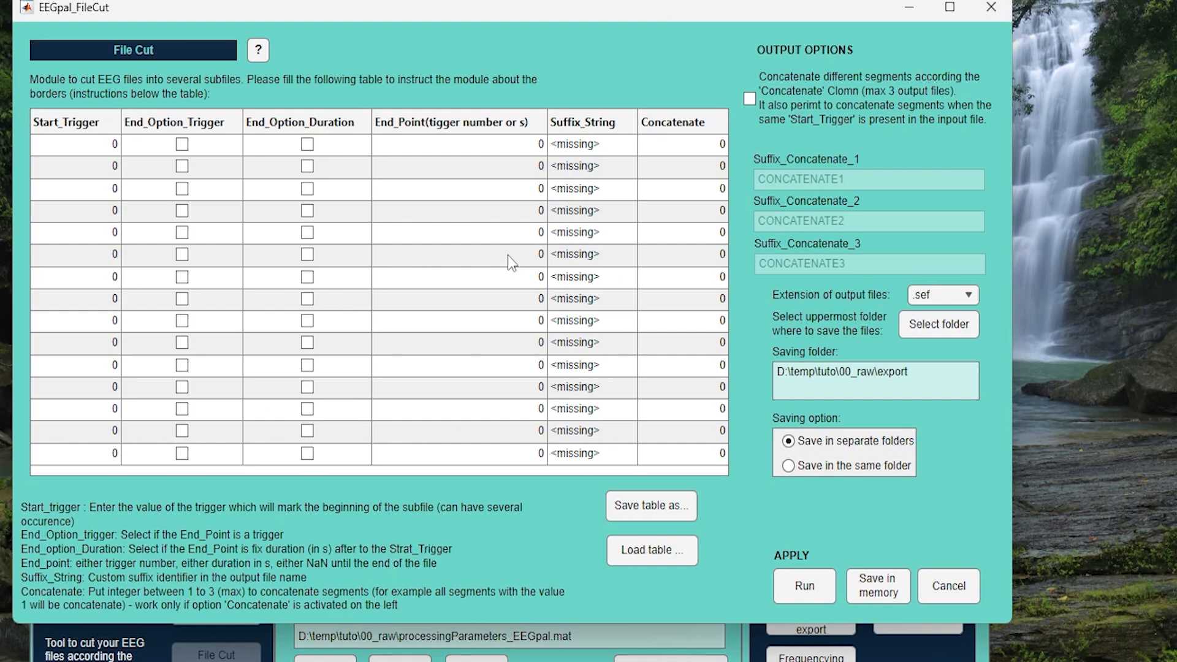
click(114, 144)
double_click(114, 144)
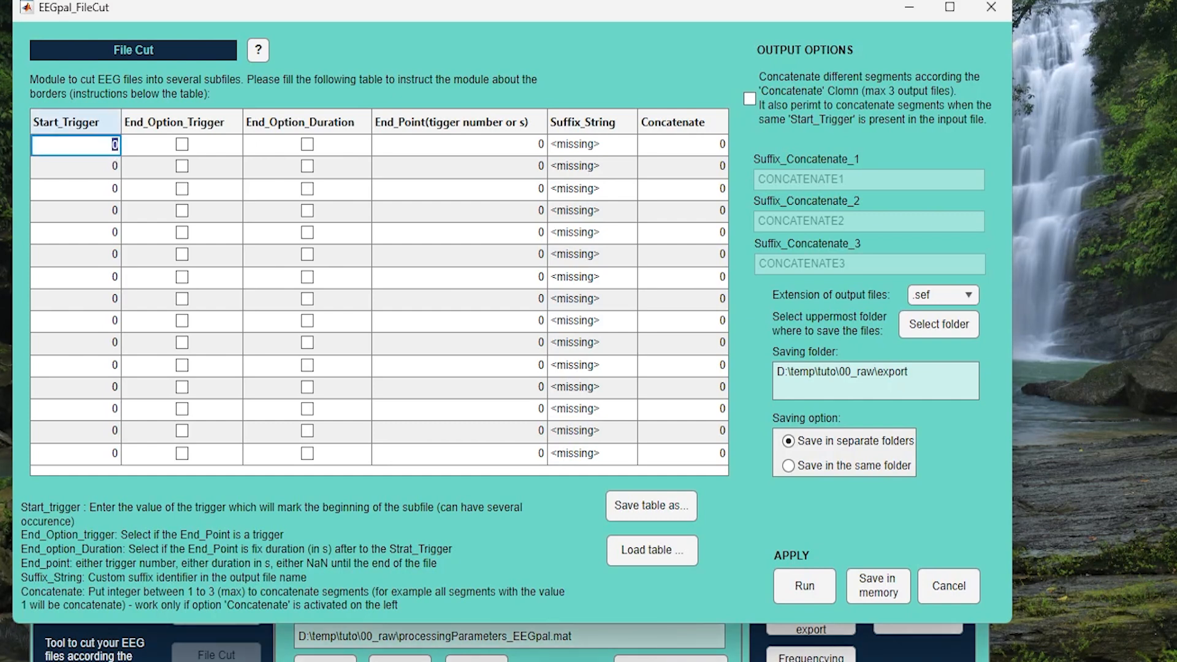
text(254)
click(94, 94)
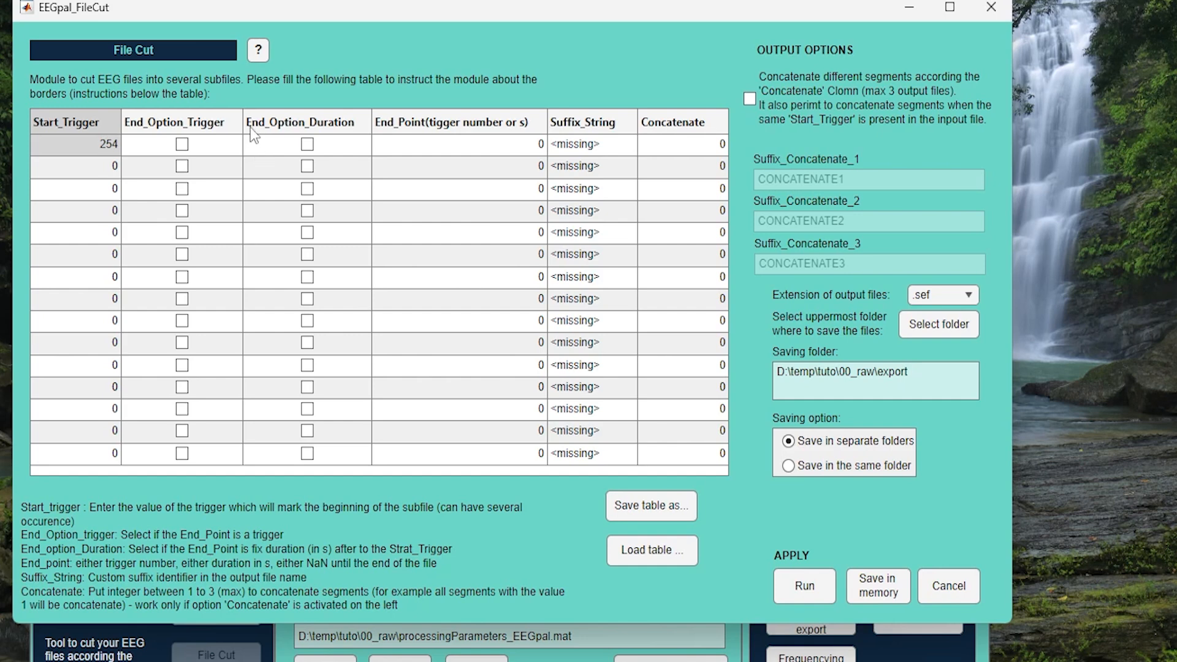
Set the first row's segment to end by duration, with an end point of 60 s
click(307, 144)
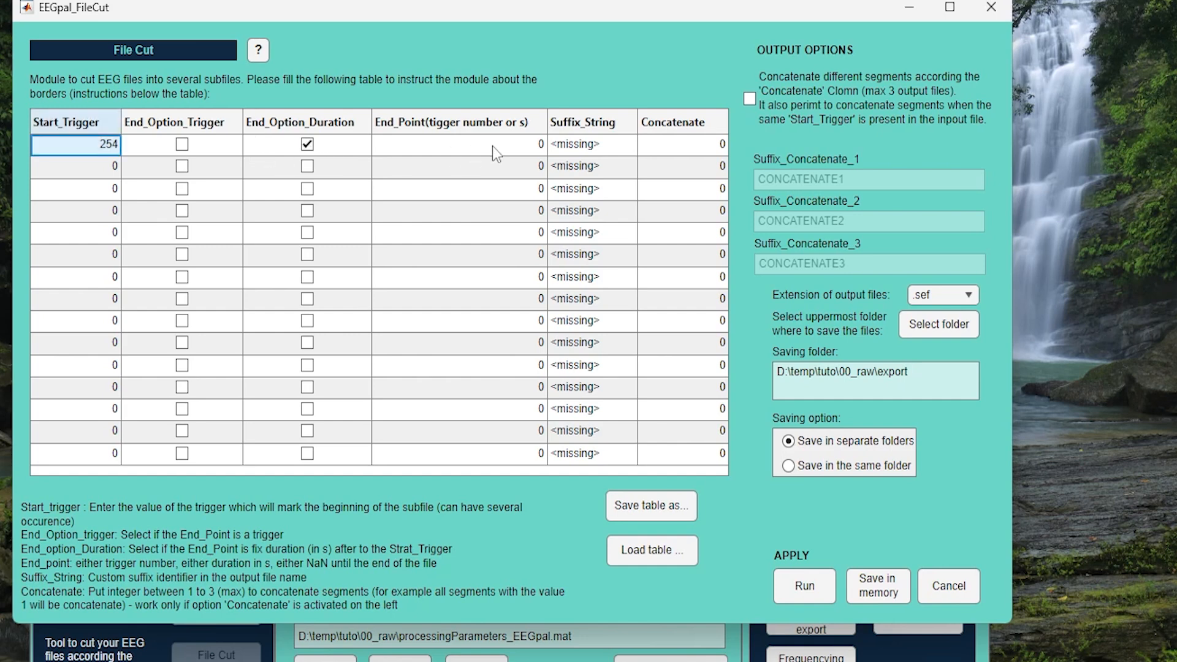
click(492, 146)
click(492, 145)
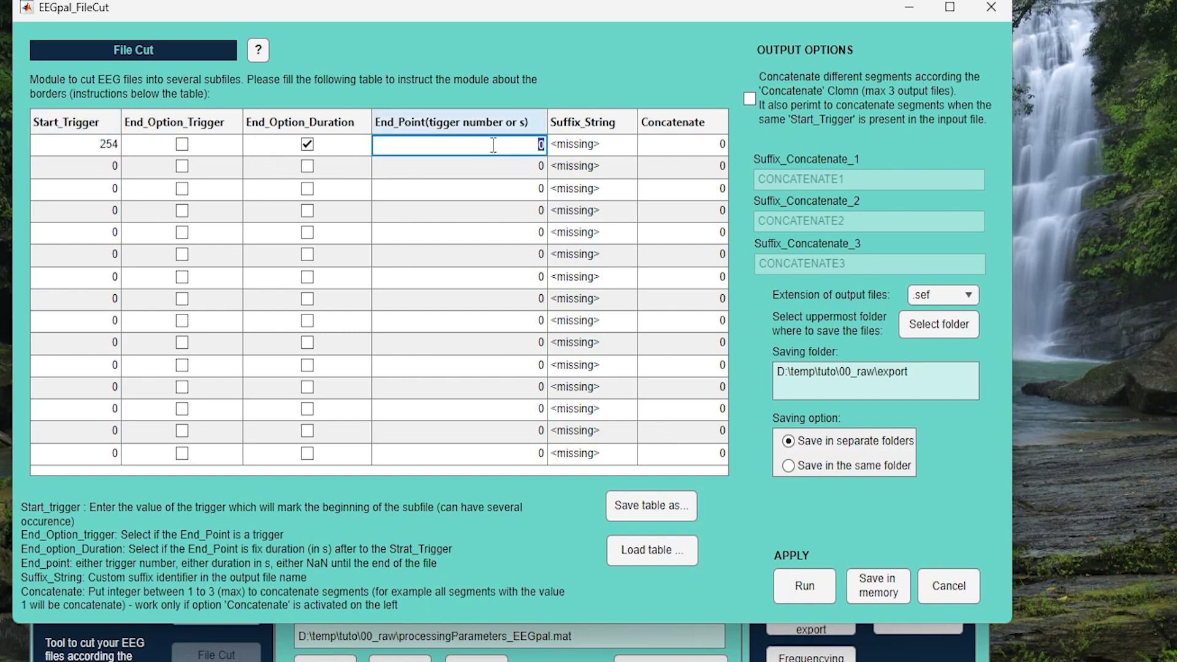
text(60)
Make the first row's segment end on a trigger and set its end point to 255
click(181, 145)
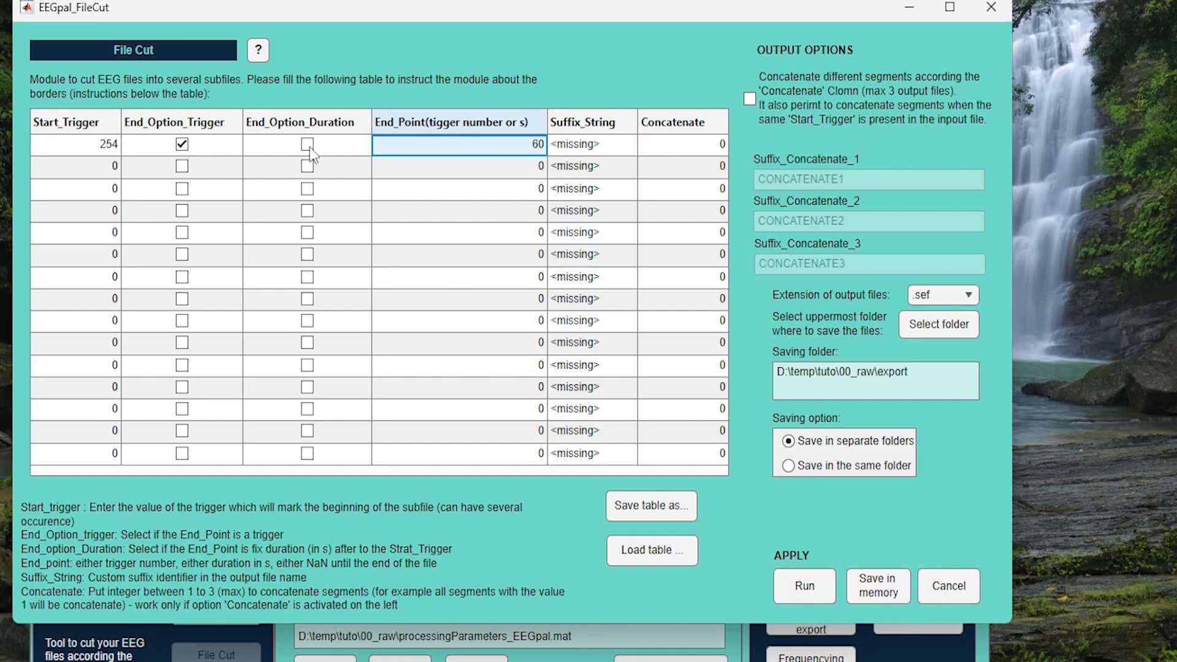
double_click(537, 147)
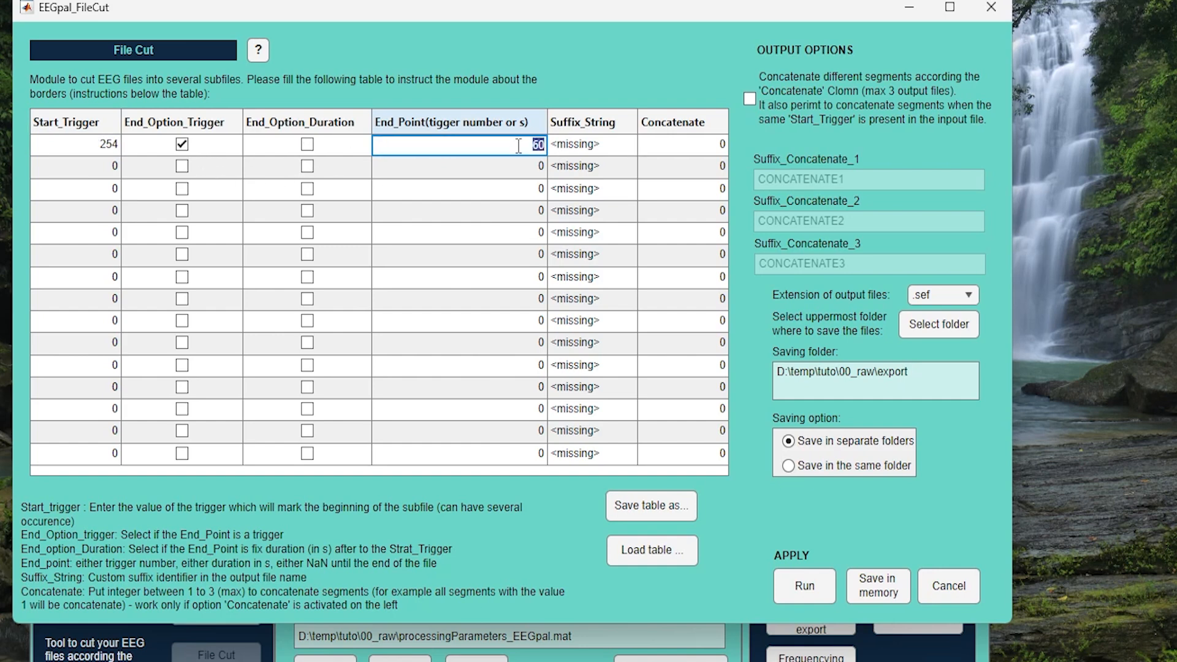
text(255)
Set the first row's suffix string to "cut" and enable concatenation of segments in the output options
click(609, 144)
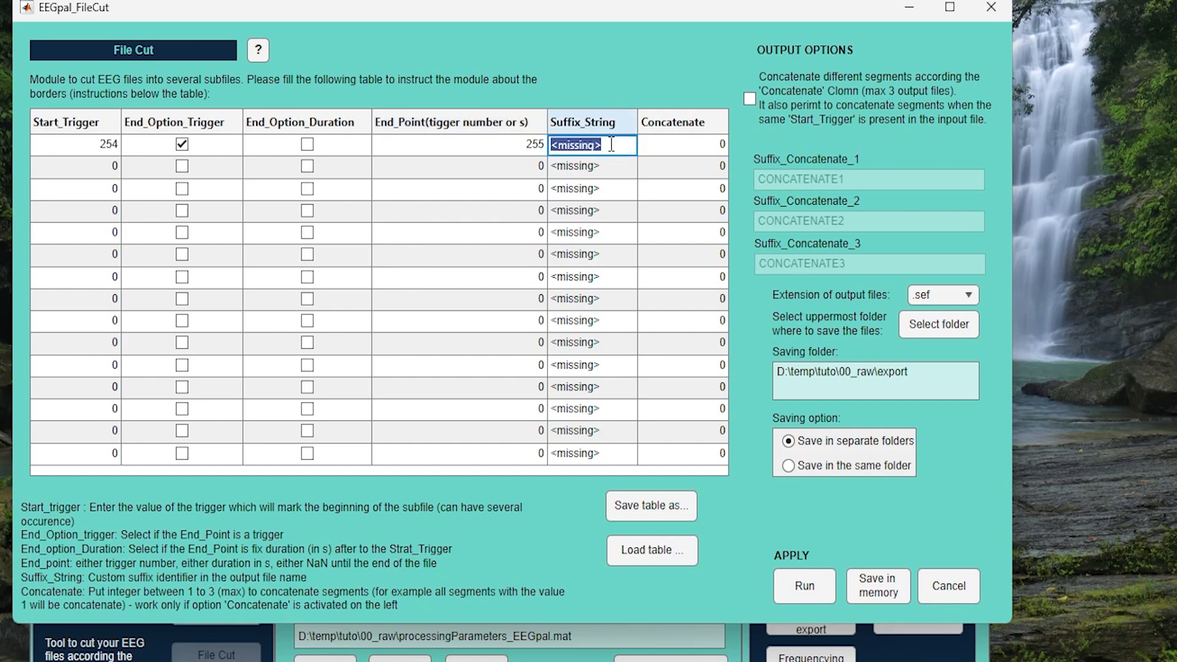
text(cut)
key(Return)
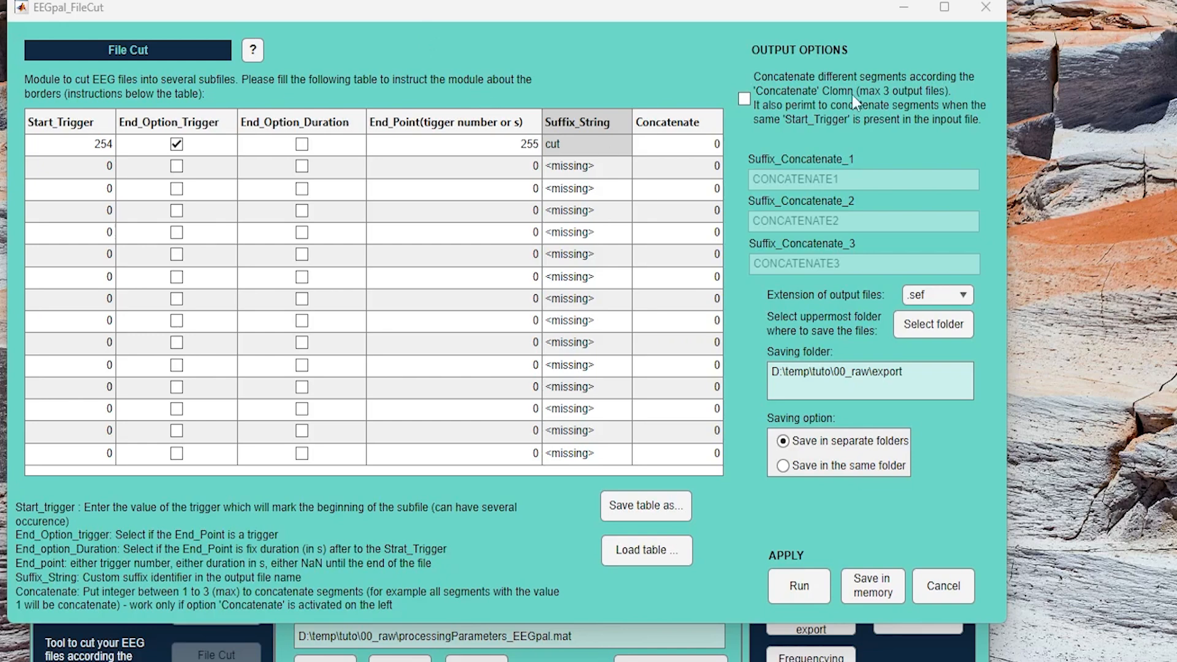
click(744, 99)
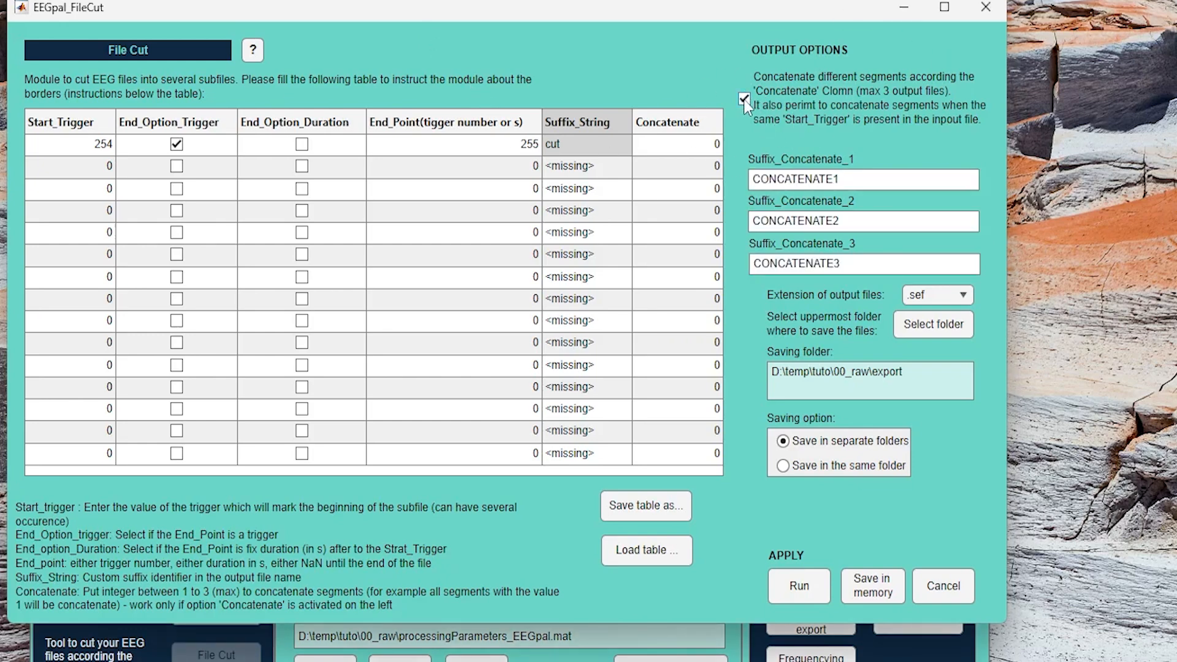
Set the first row's Concatenate value to 1 and the first concatenation suffix to "concatenate"
double_click(675, 148)
text(1)
key(Return)
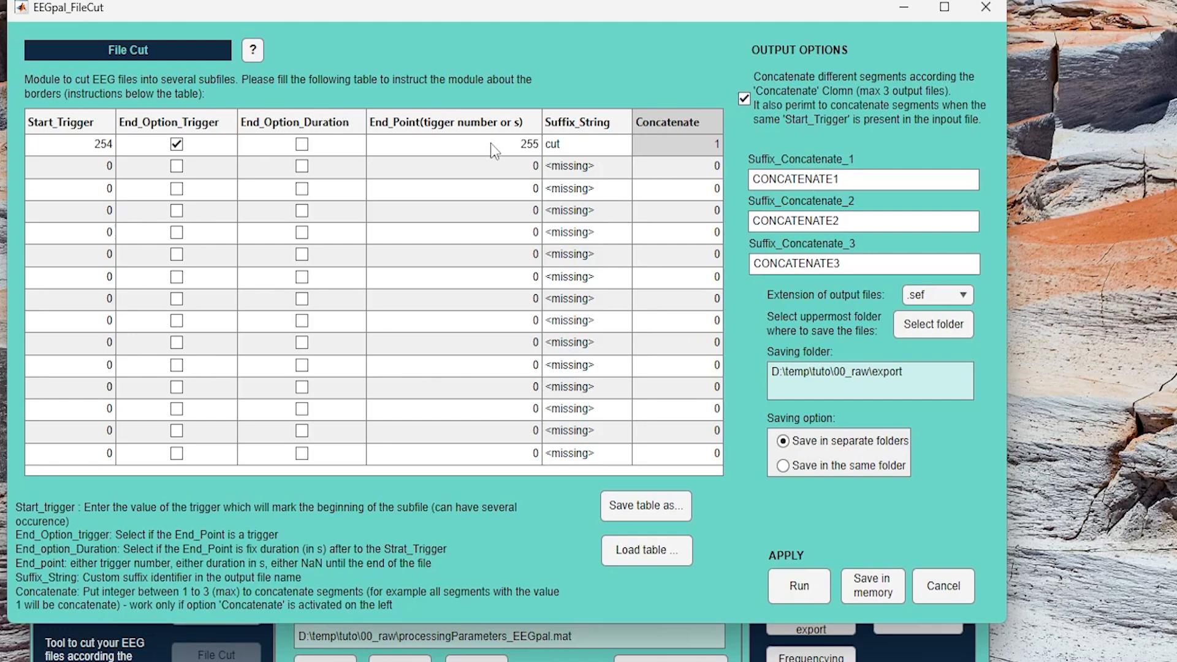
click(881, 178)
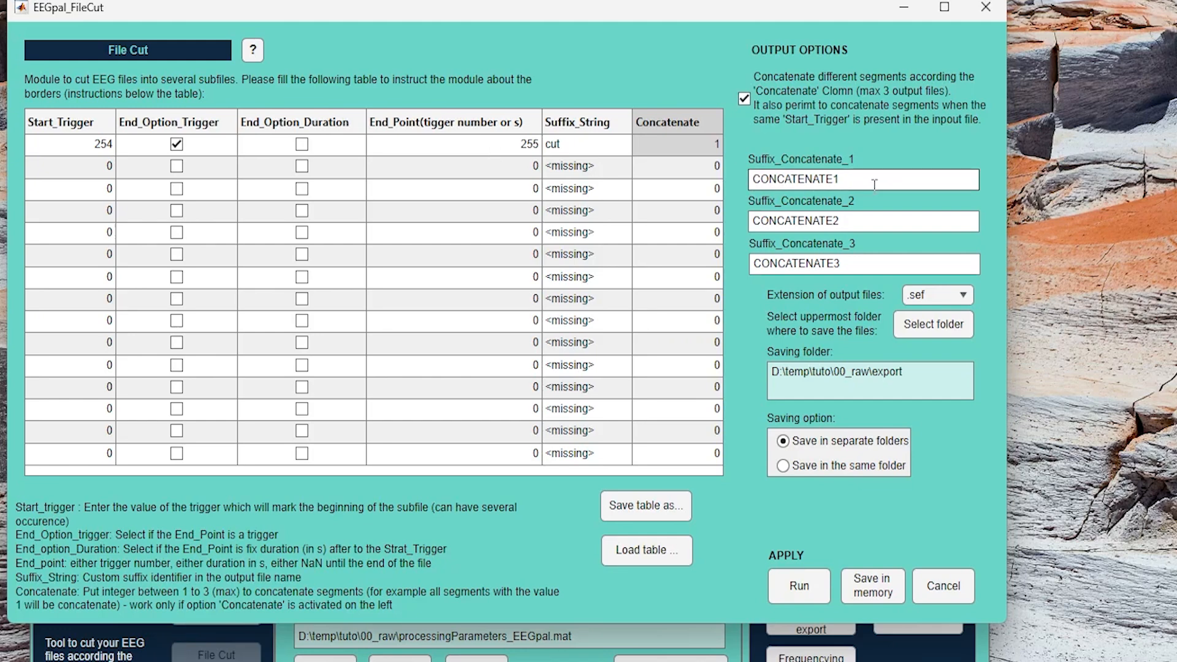
double_click(828, 176)
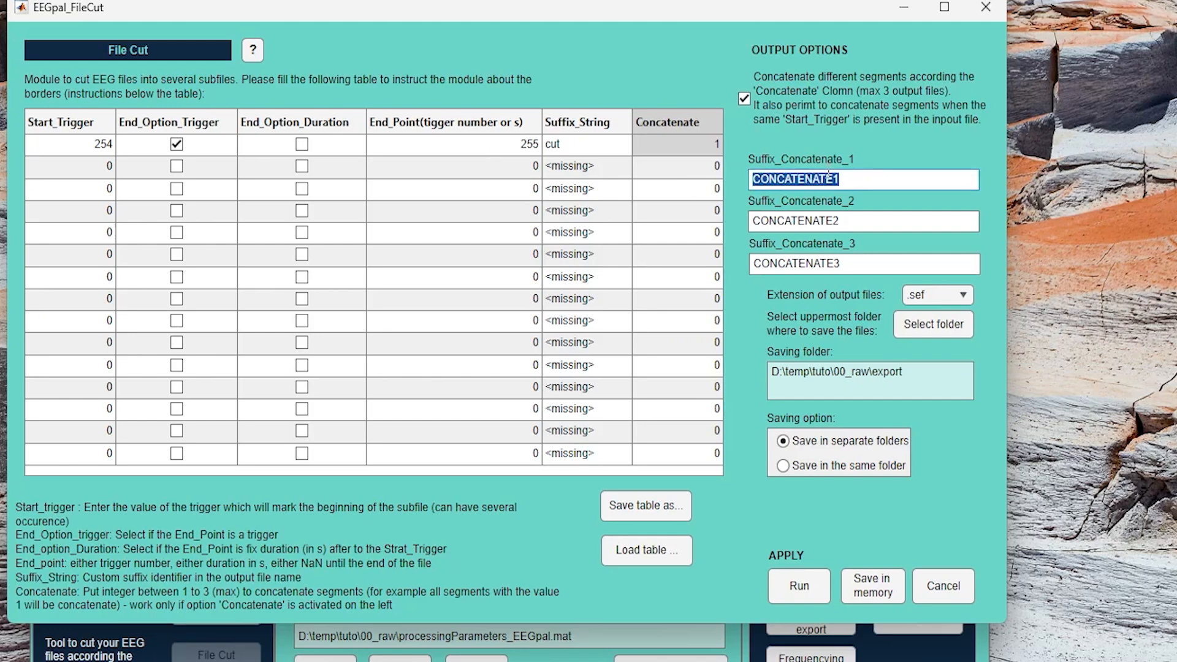
text(con)
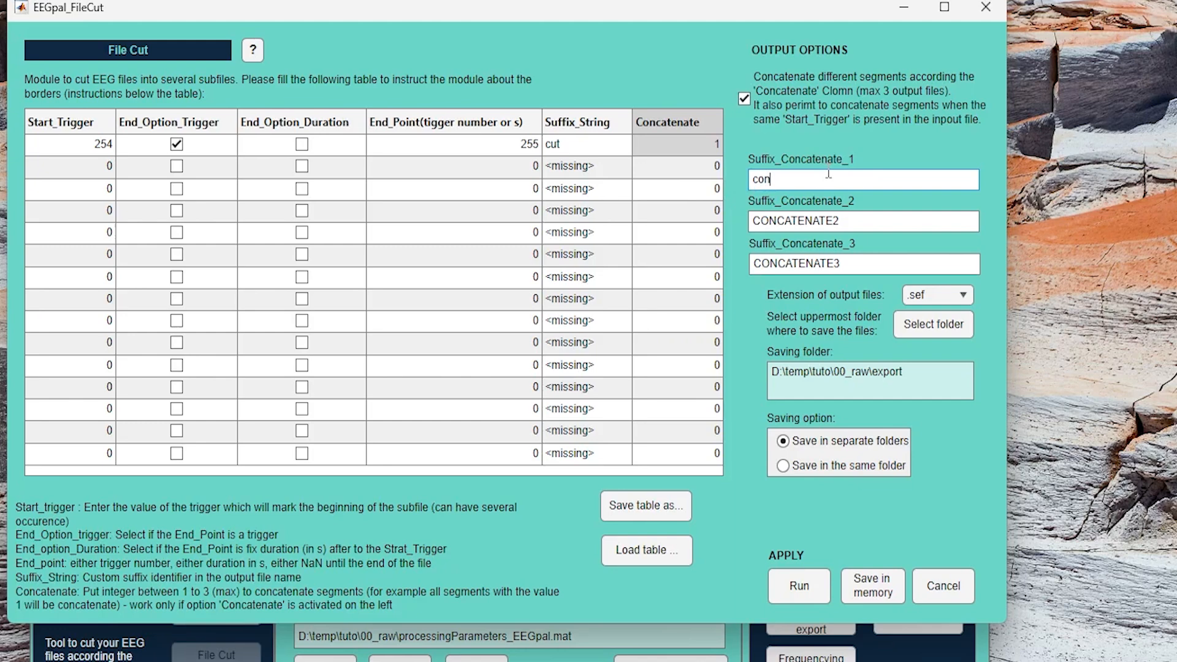
text(catenate)
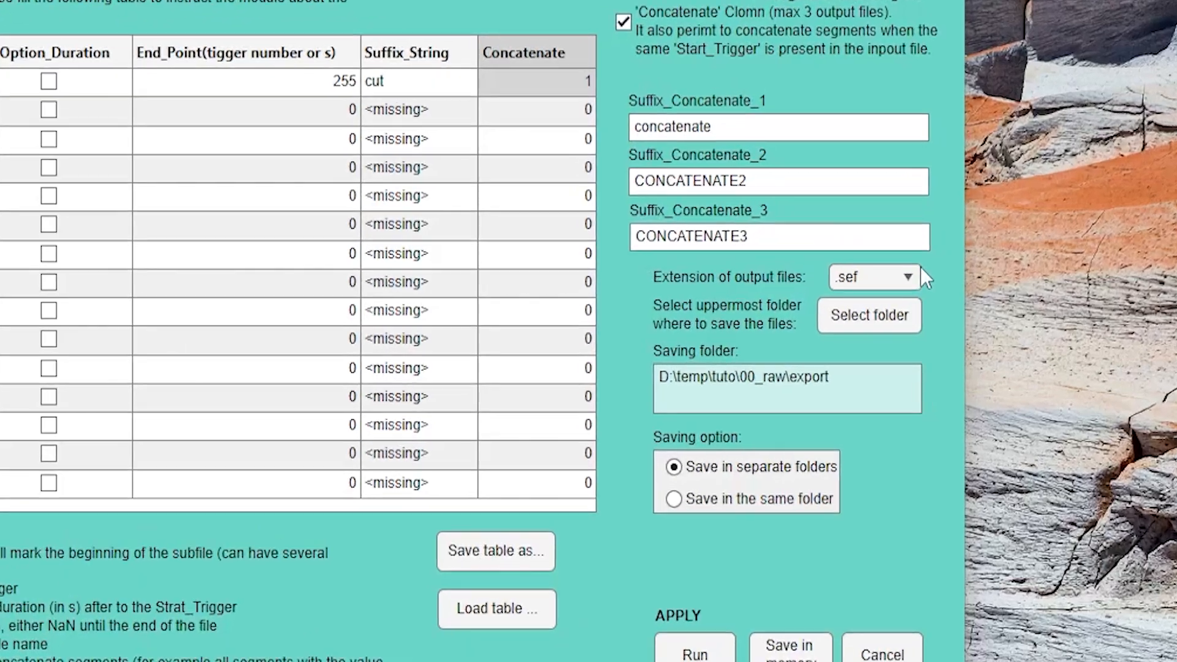
Configure the output as .sef files saved in separate folders under D:\temp\tuto\00_raw\cut
click(963, 295)
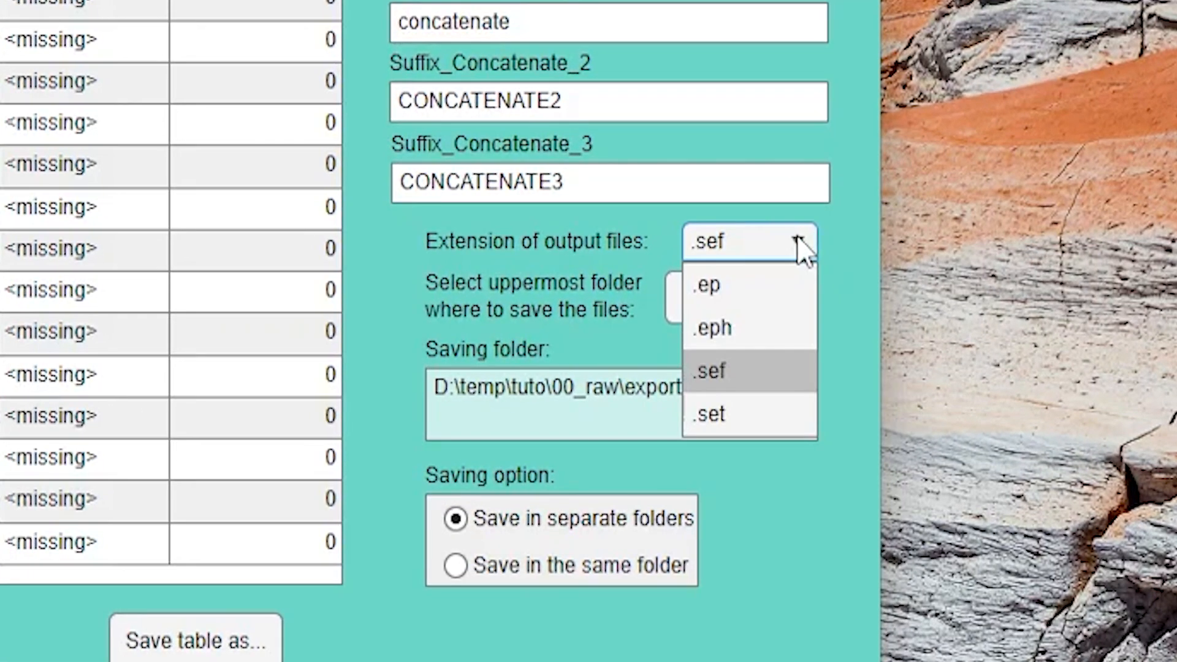
click(798, 246)
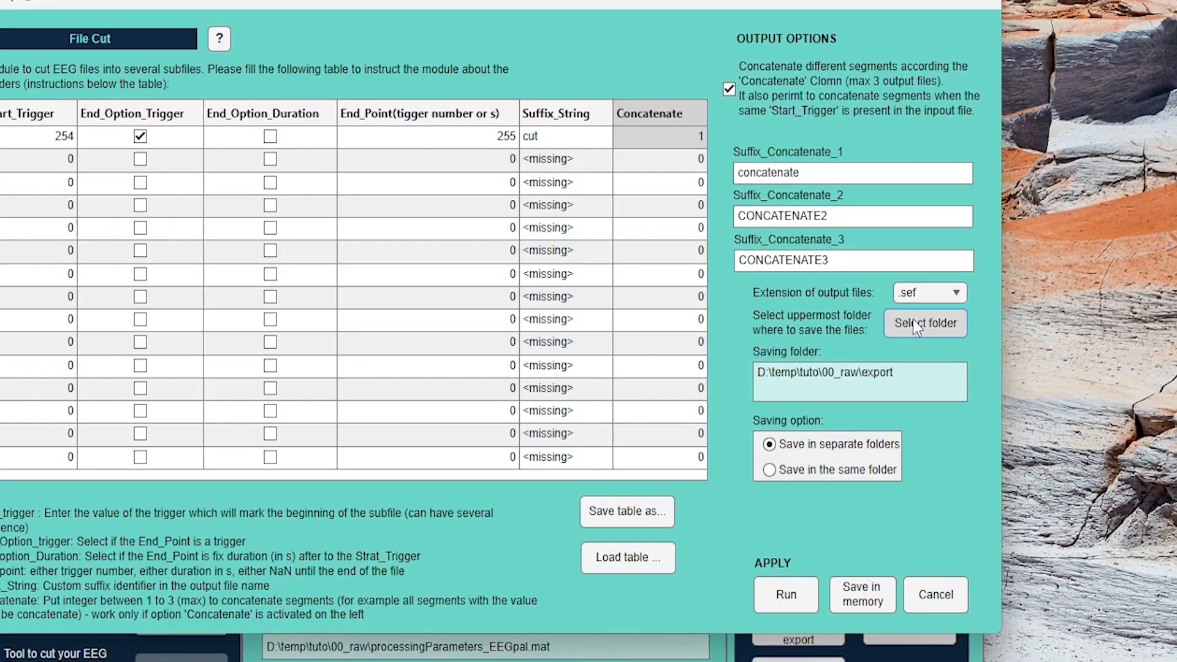
click(913, 323)
double_click(202, 163)
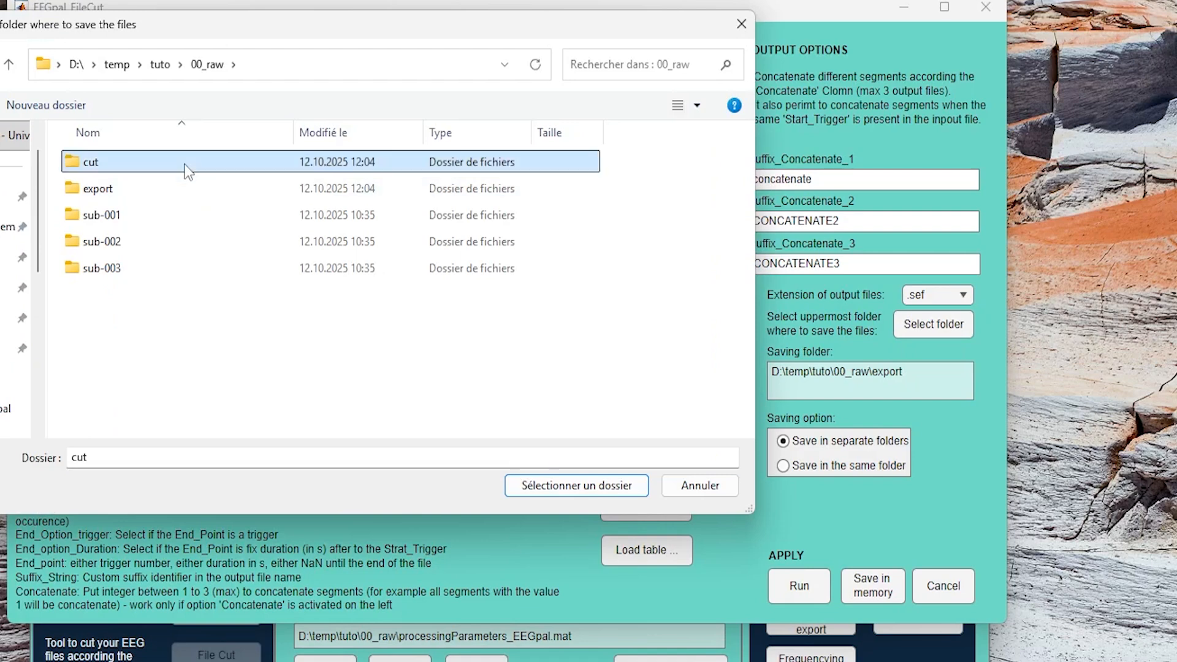
click(627, 487)
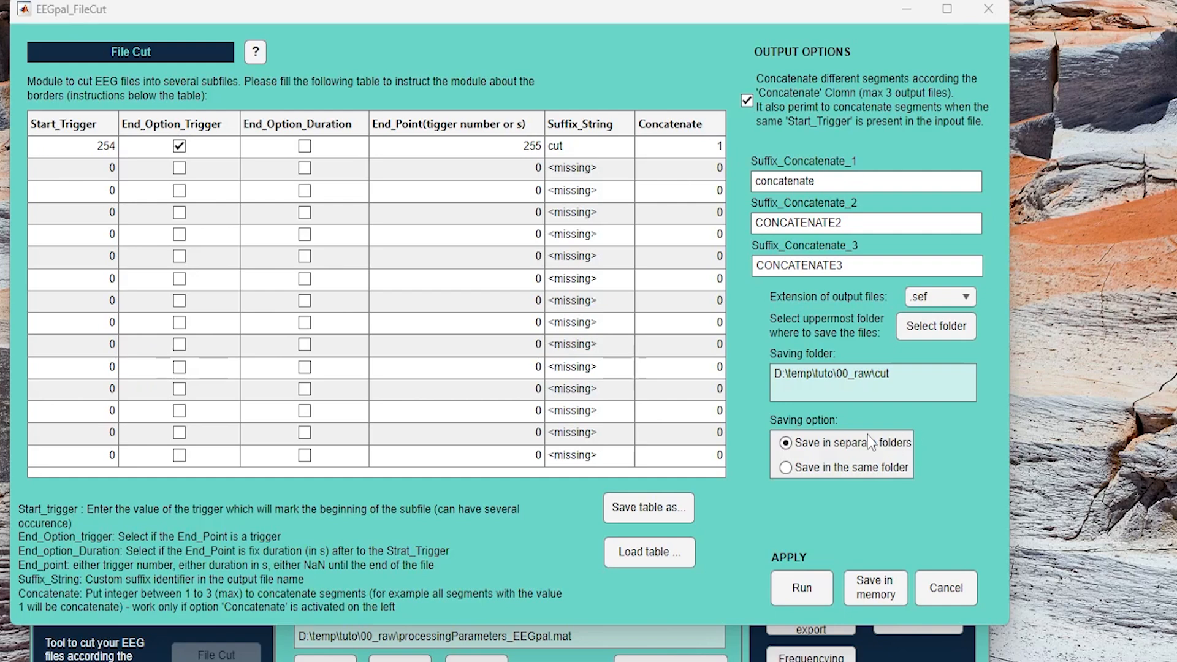
click(867, 469)
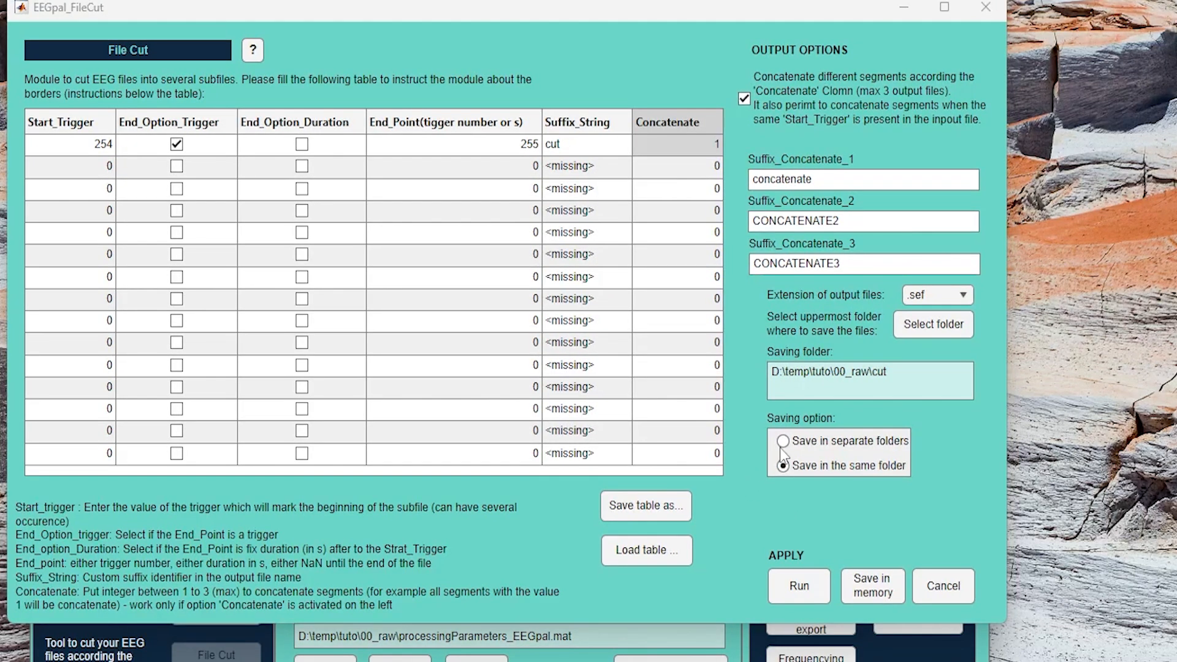
click(782, 442)
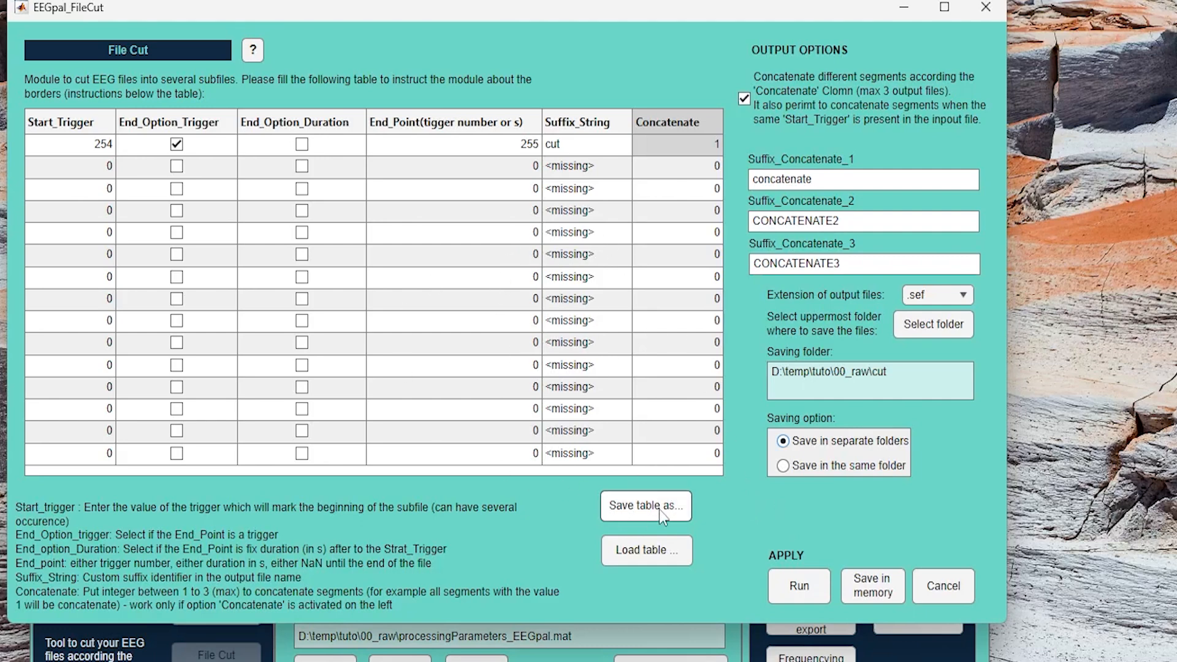
Save the cut table as _FileCutTable.csv in the cut folder and load it back into File Cut
click(642, 506)
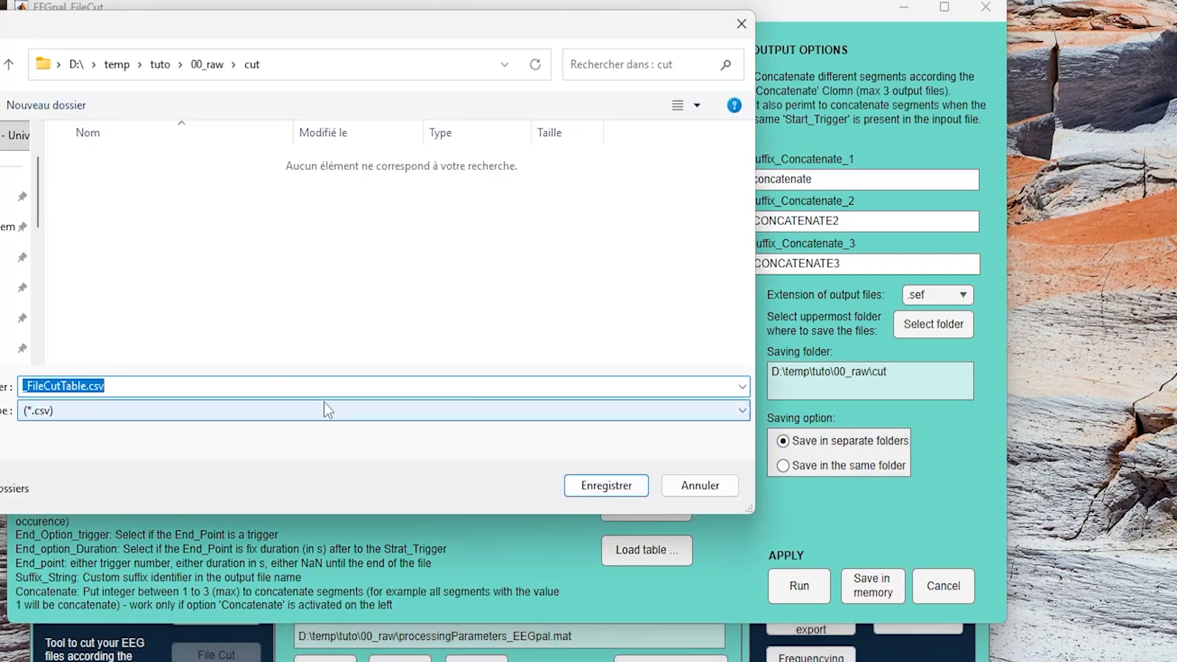
click(606, 485)
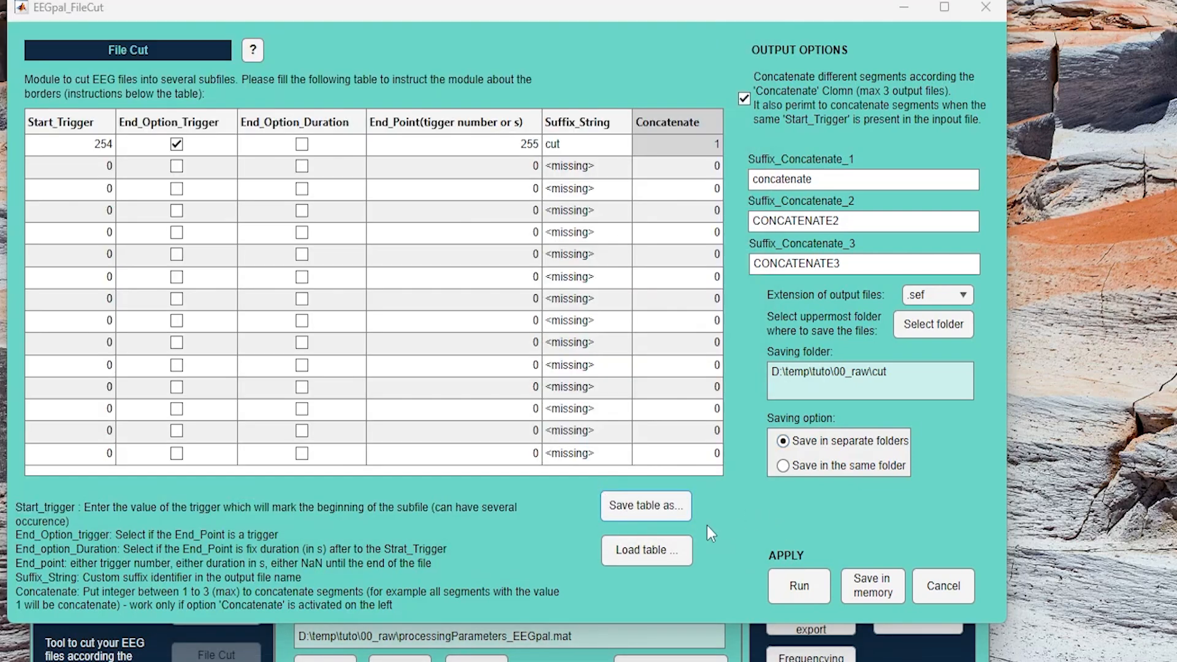
click(624, 550)
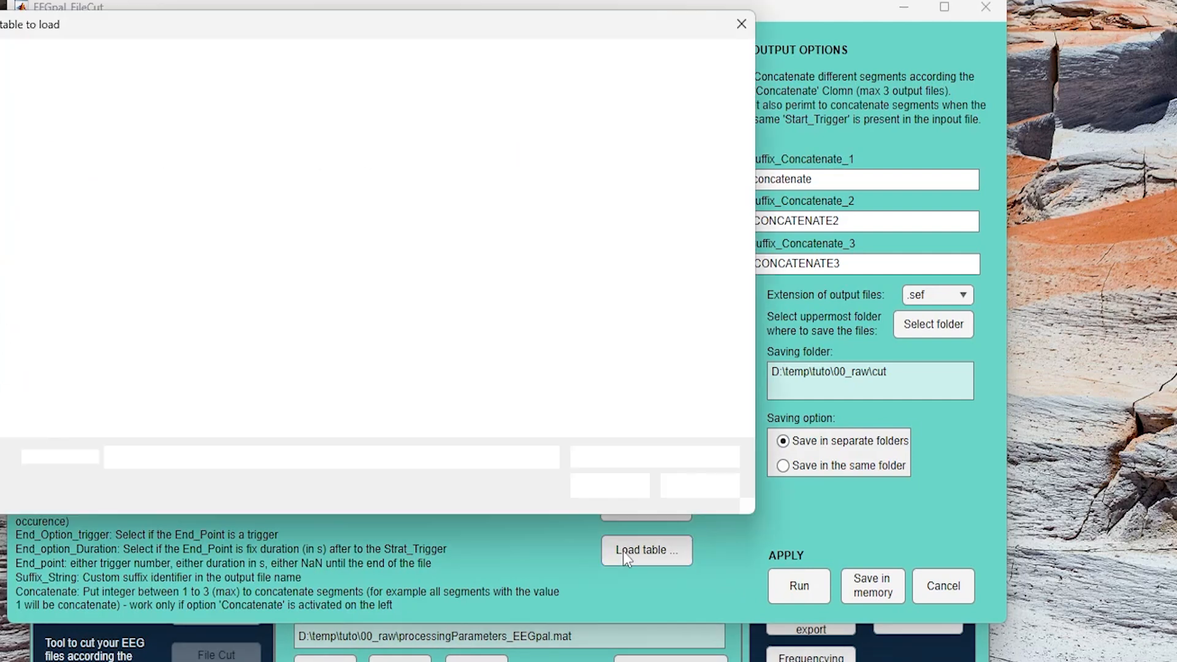
click(149, 163)
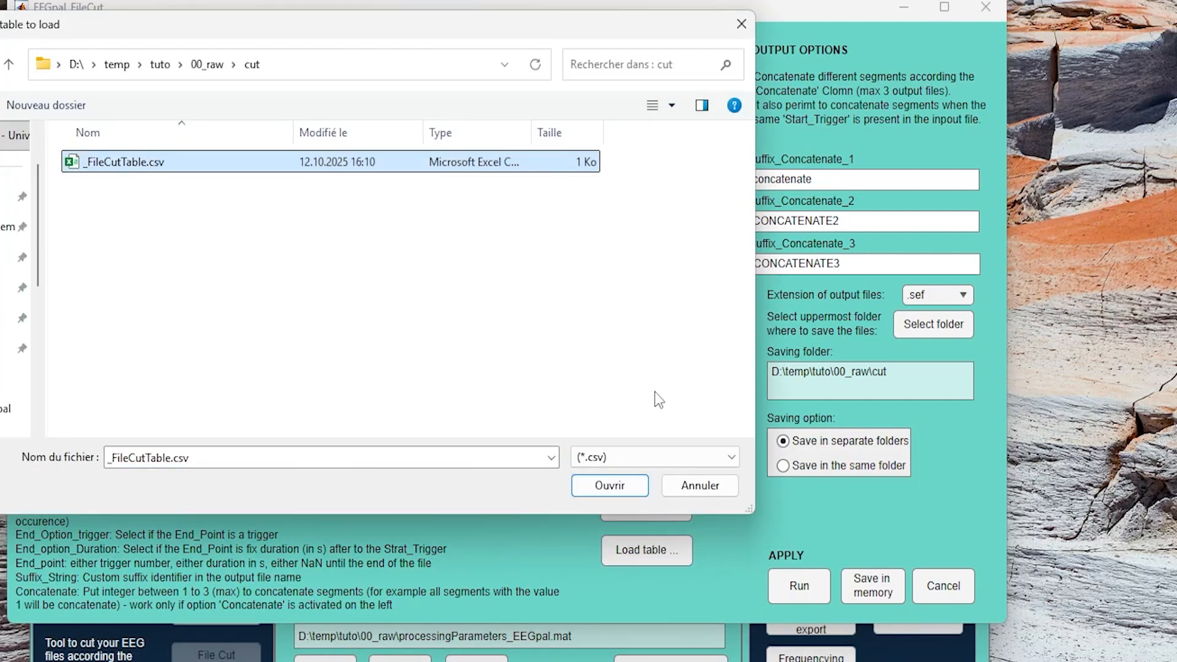
click(610, 485)
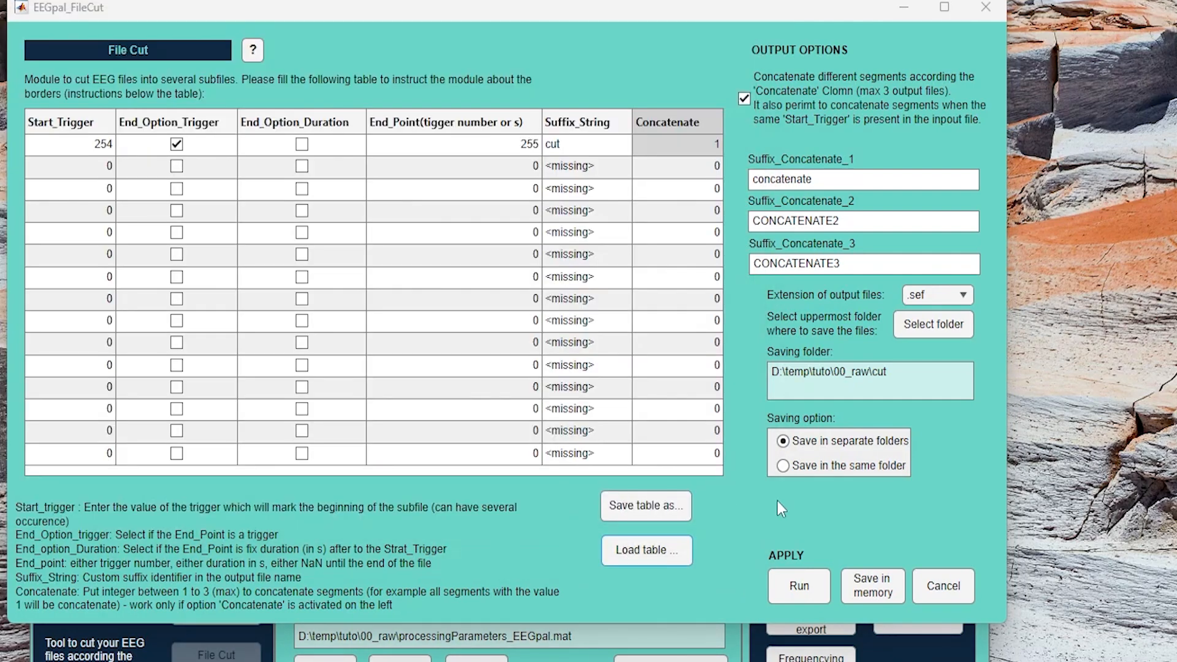
Run the file cut on the EEG files, confirming the split into subfiles and dismissing the completion notice
click(808, 579)
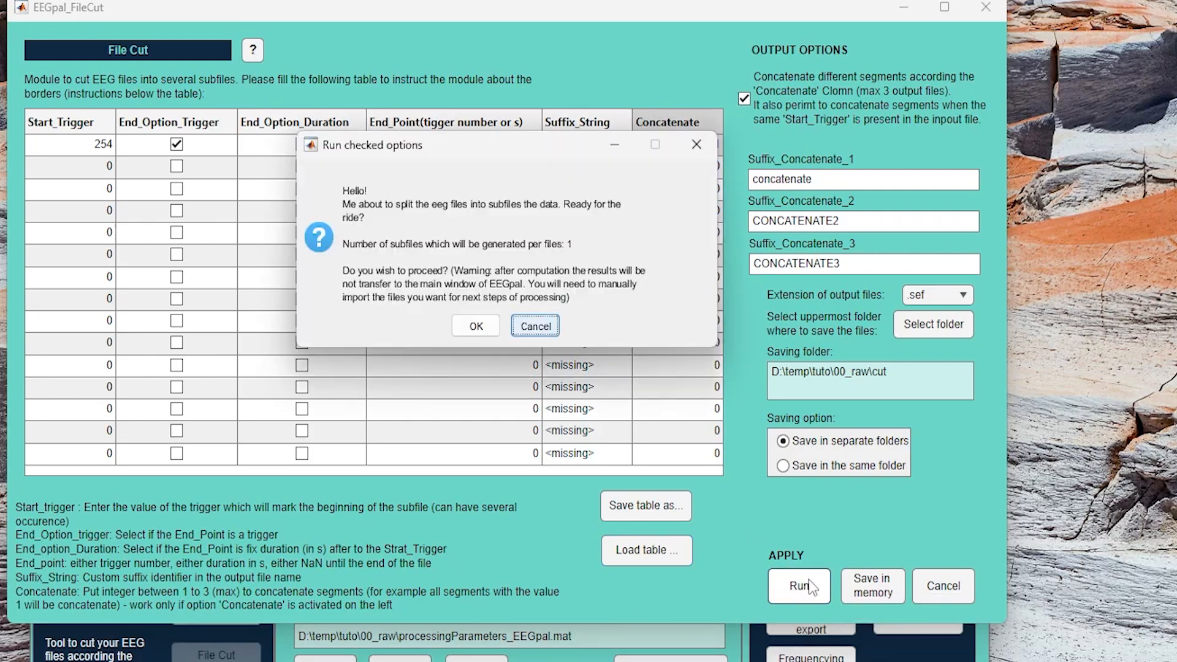
click(475, 326)
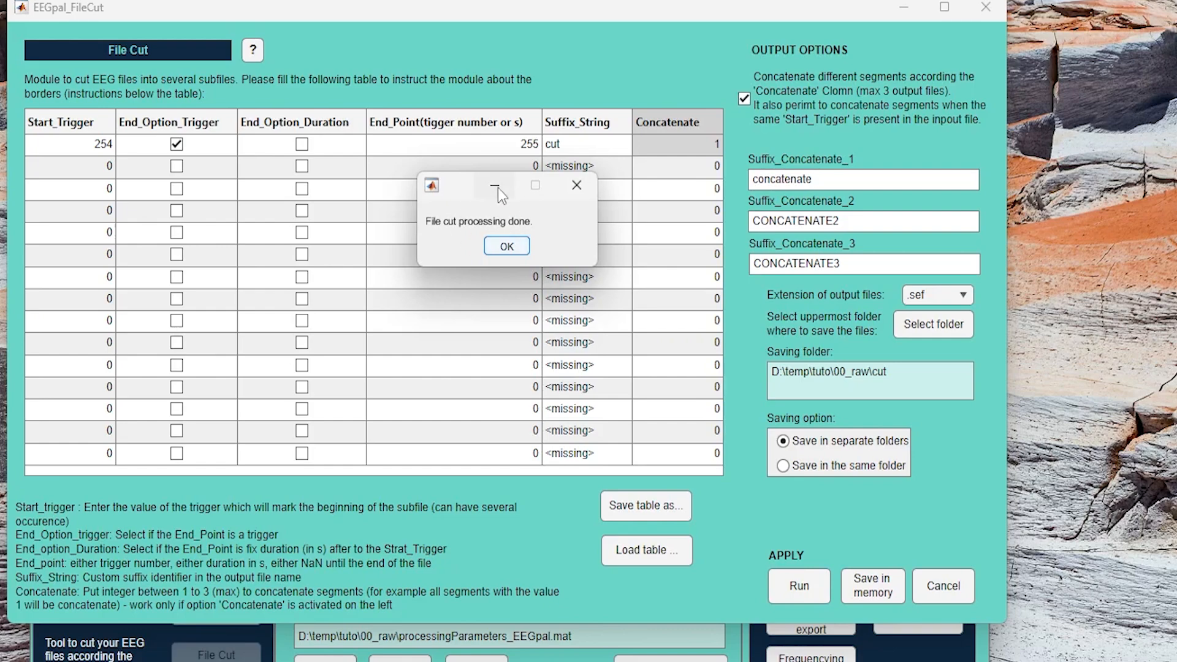
click(506, 246)
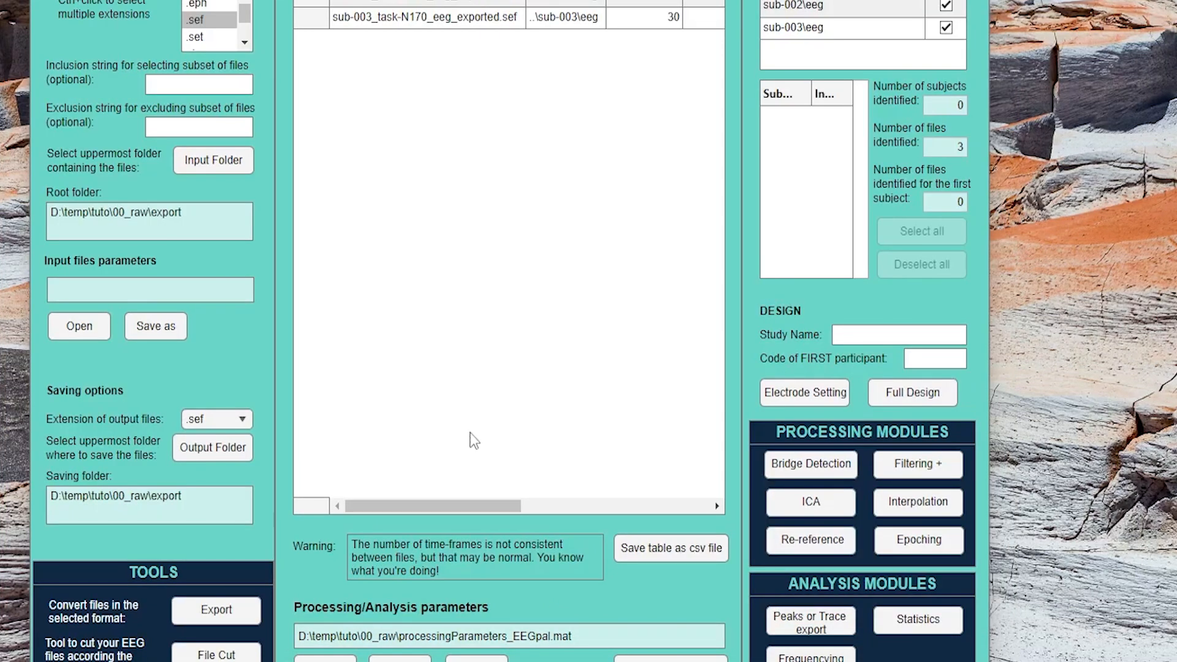
Switch to File Explorer and look over the concatenated .sef and .mrk files in the 00_raw\cut folder
drag(0, 98, 908, 3)
double_click(383, 149)
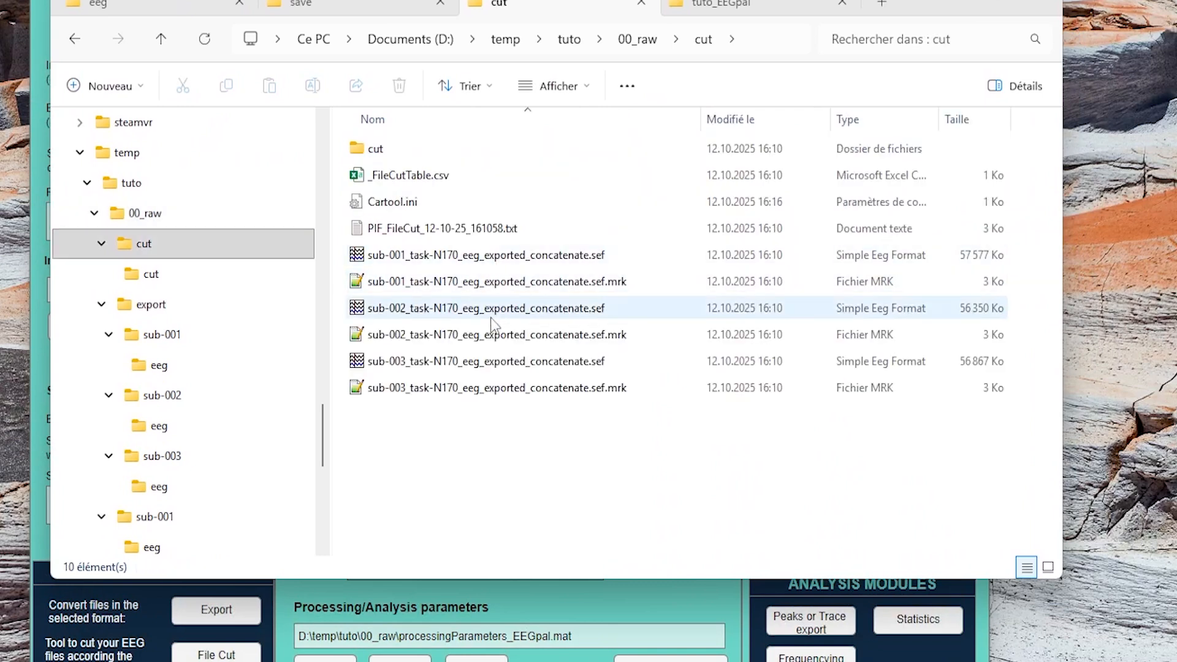
click(540, 263)
click(551, 311)
click(548, 337)
click(547, 362)
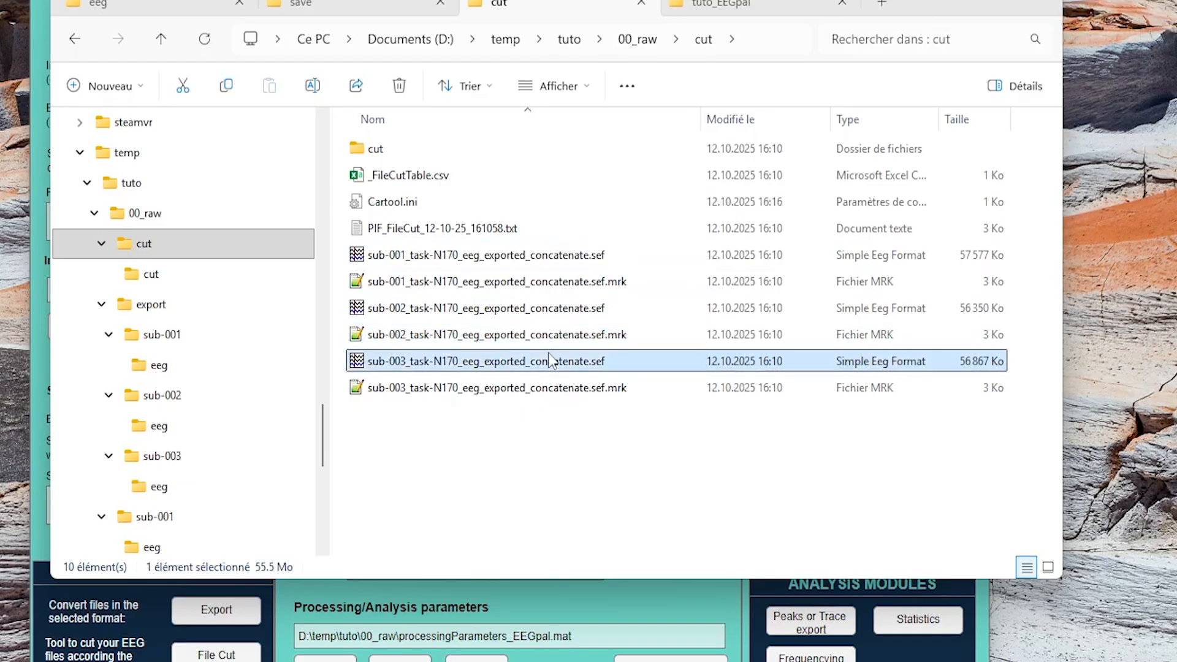
Open sub-001_task-N170_eeg_exported_concatenate.sef in Cartool and look through the concatenated recording and its triggers
click(532, 258)
double_click(532, 261)
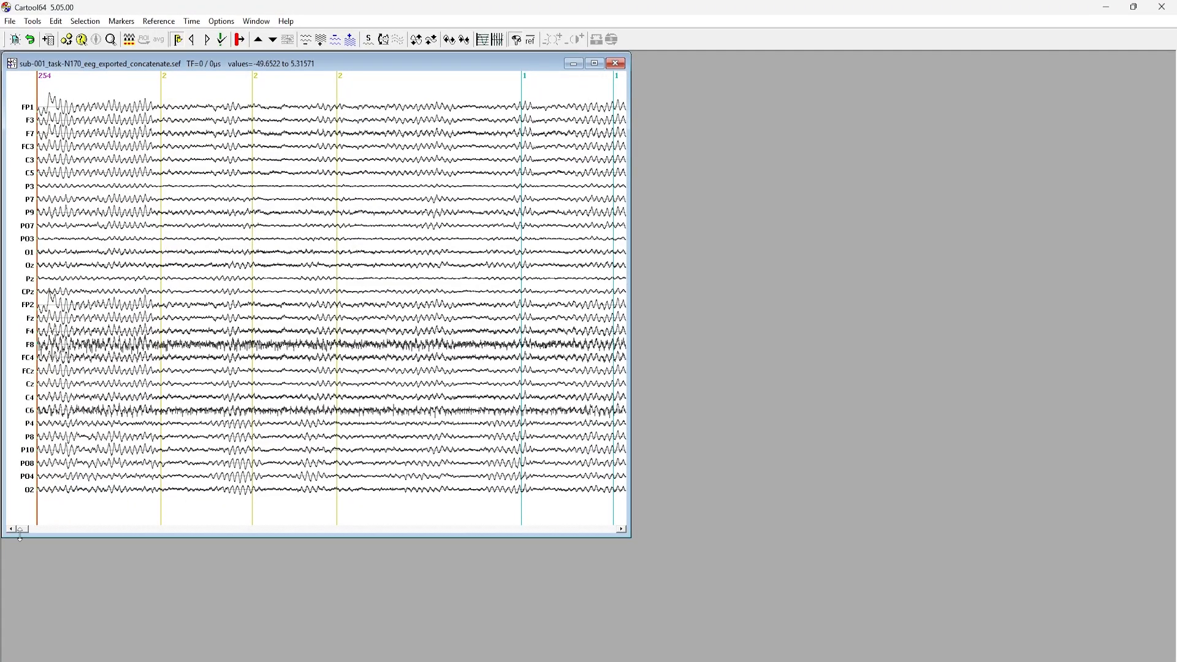
drag(20, 531, 494, 530)
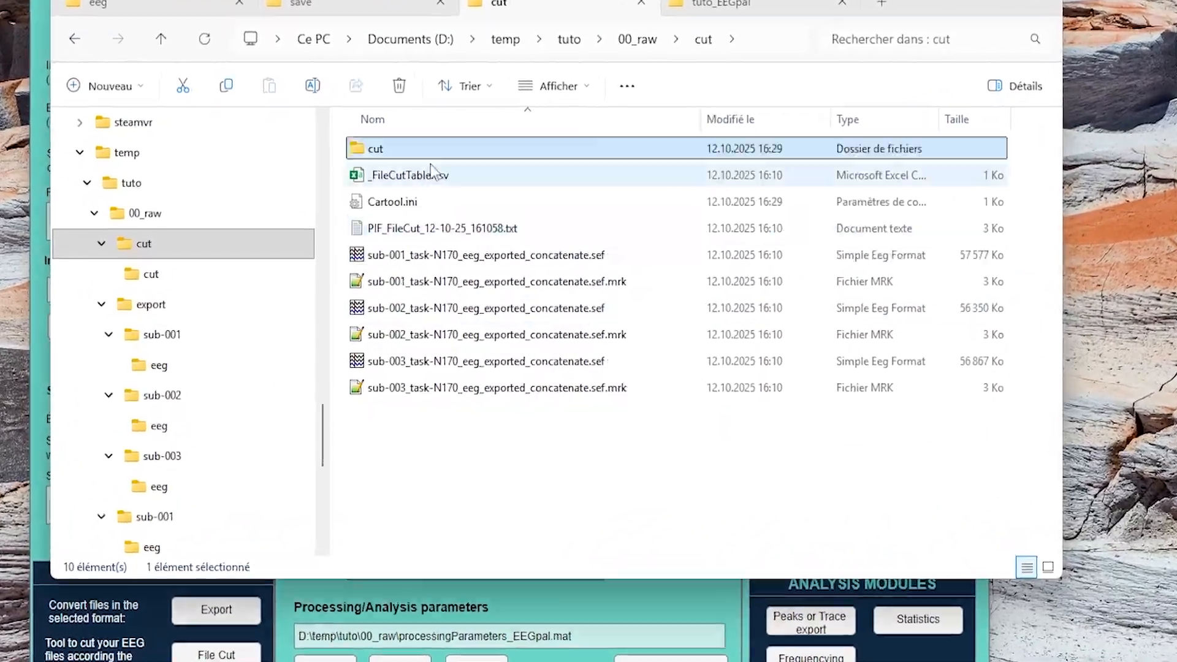
Return to File Explorer and open the inner cut subfolder to examine the individual segment files
double_click(419, 152)
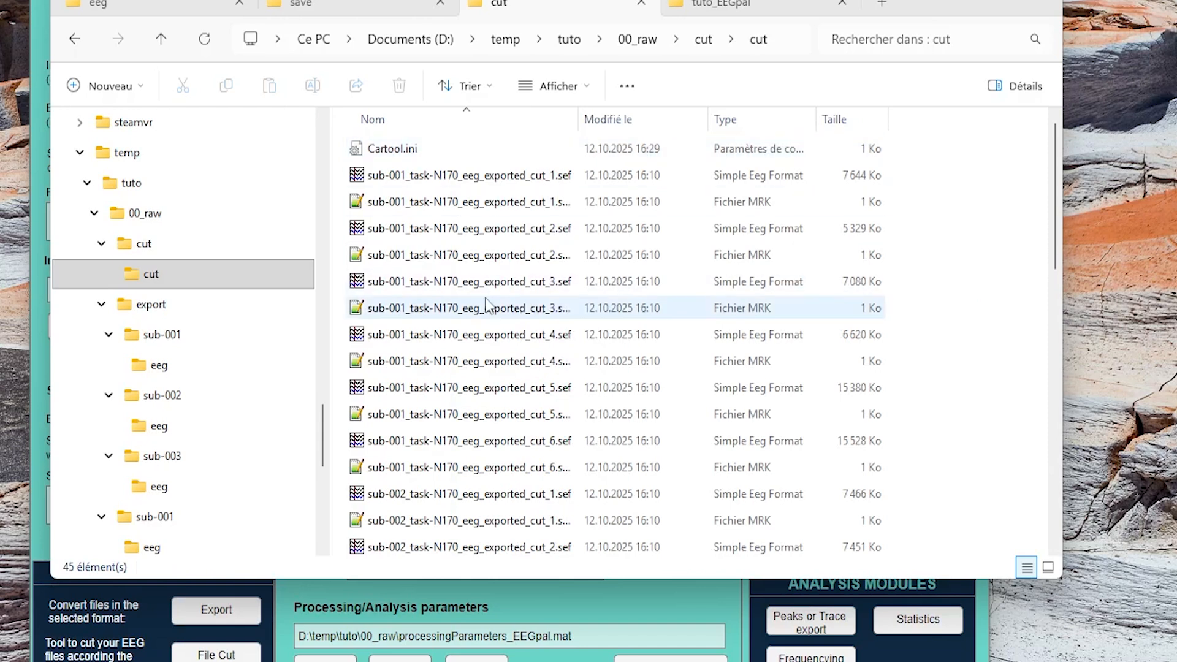